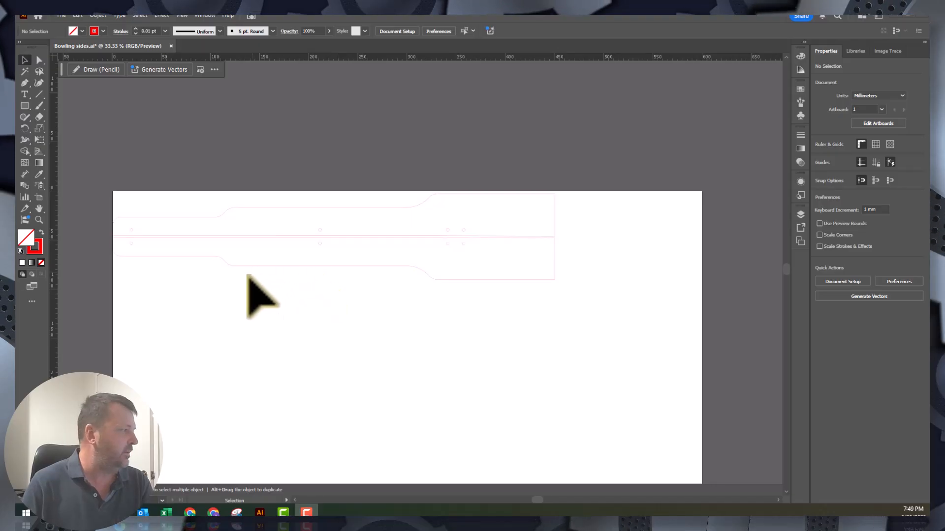
- Create a 450 by 40 mm rectangle in the empty area below the two existing bowling side outlines
drag(136, 196, 611, 335)
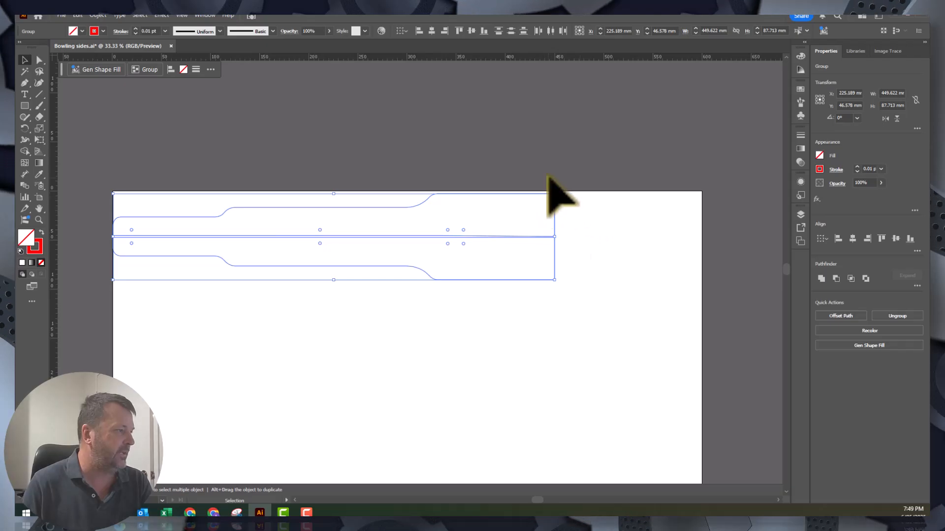
click(541, 195)
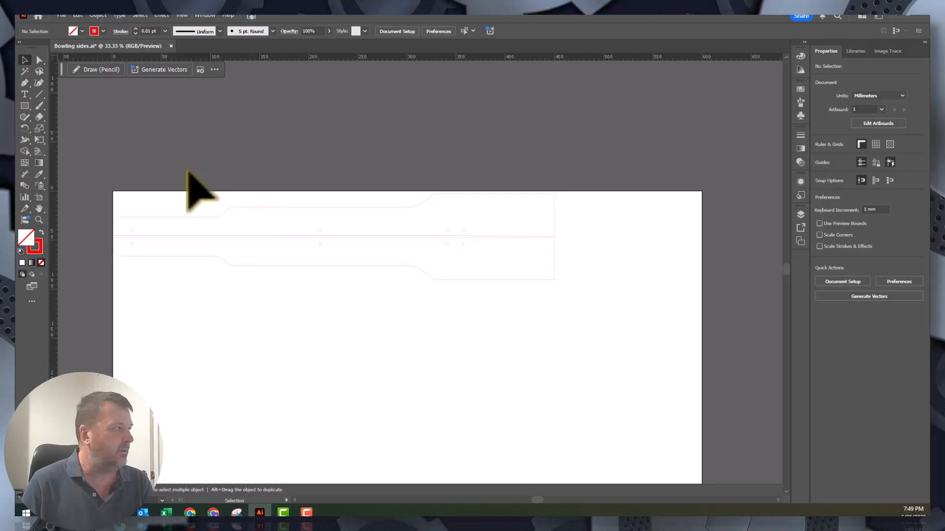
click(25, 106)
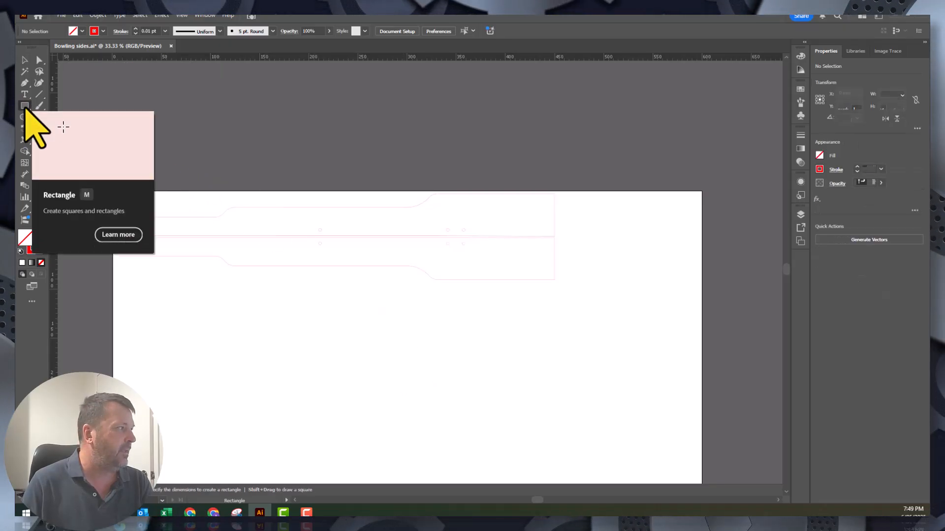
click(137, 345)
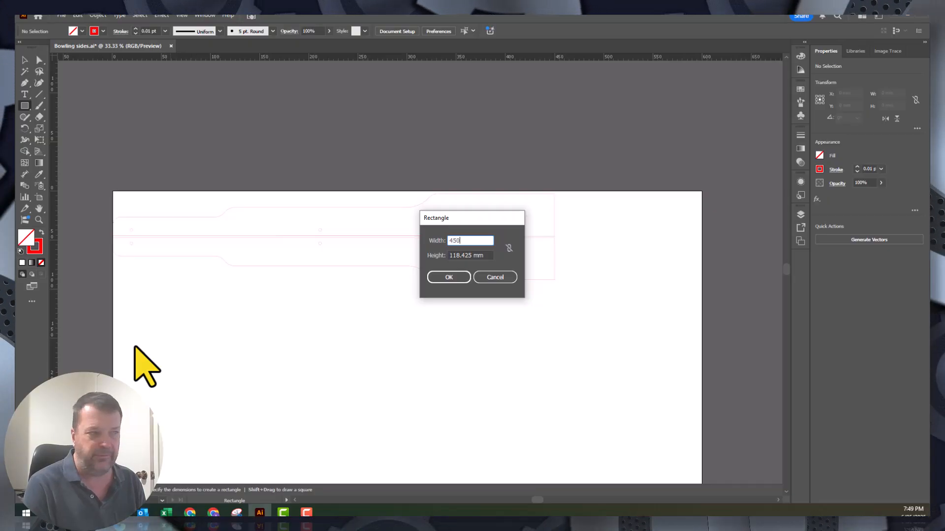
key(Tab)
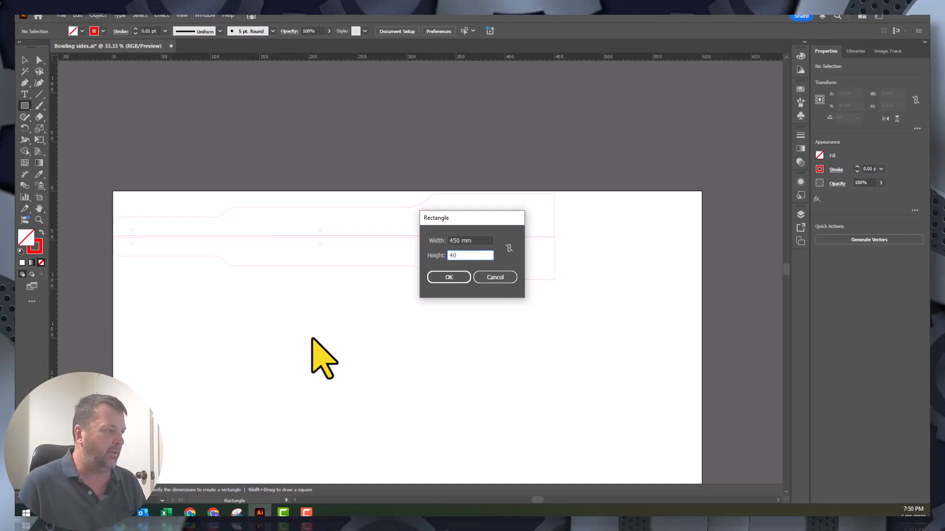
click(443, 277)
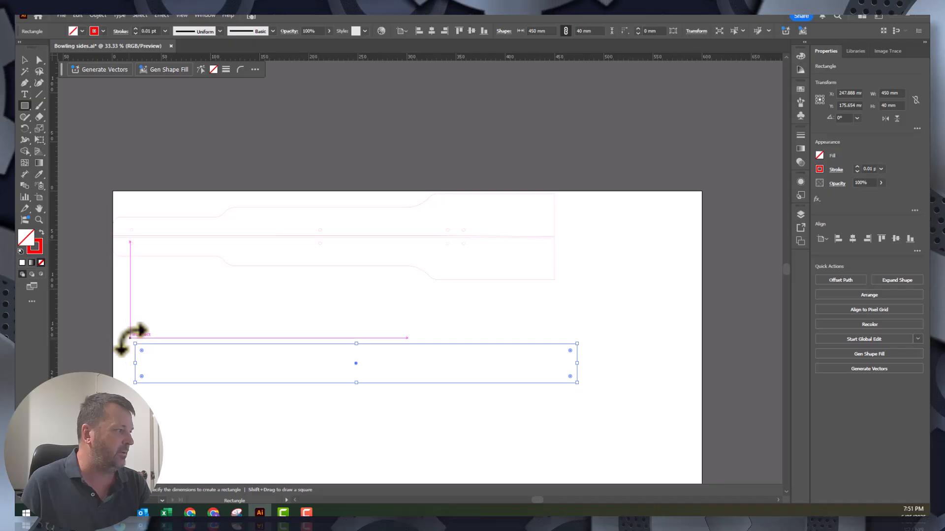
- Cut the upper-left corner out of the bar with a rectangle about 144 by 33 mm, using Pathfinder Minus Front
drag(130, 338, 272, 371)
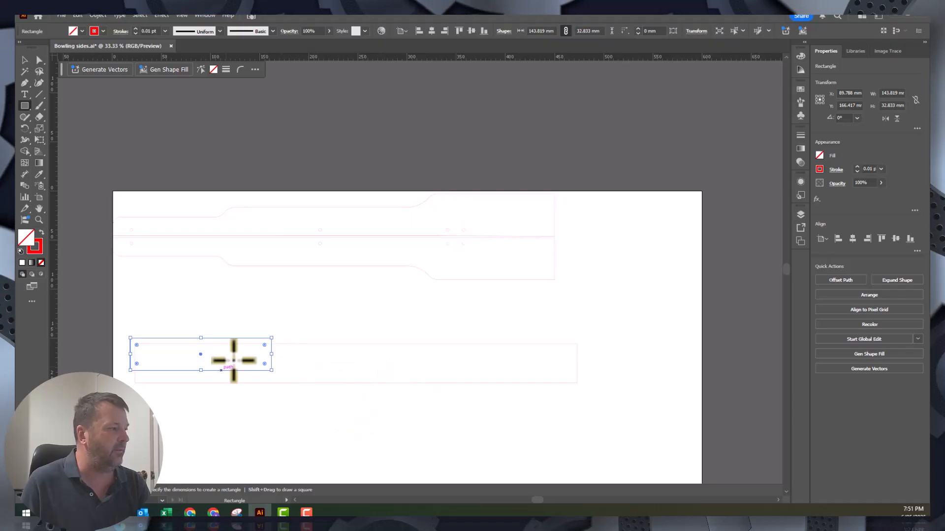
click(26, 61)
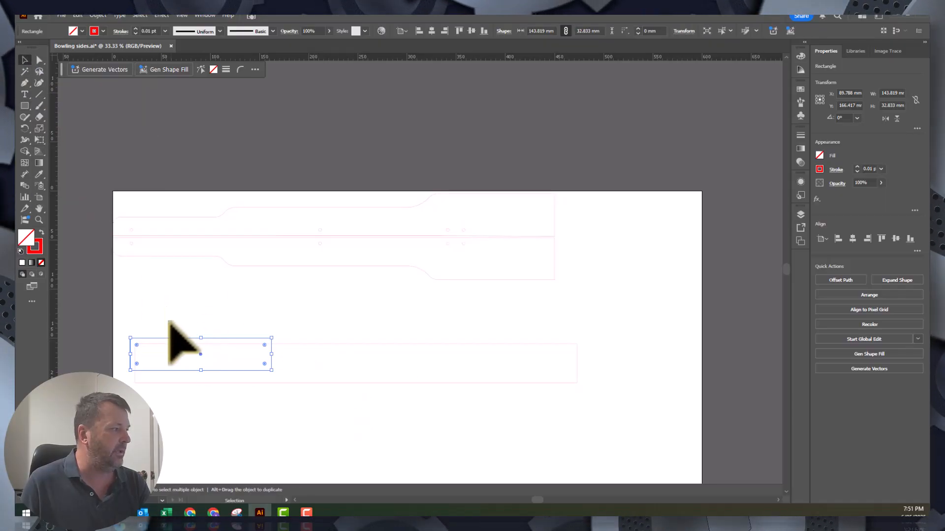
drag(169, 322, 348, 446)
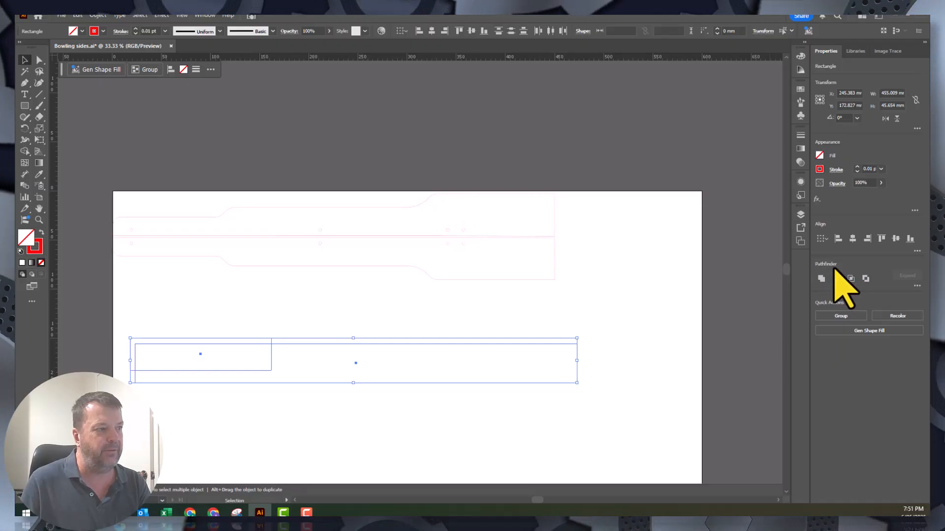
click(205, 16)
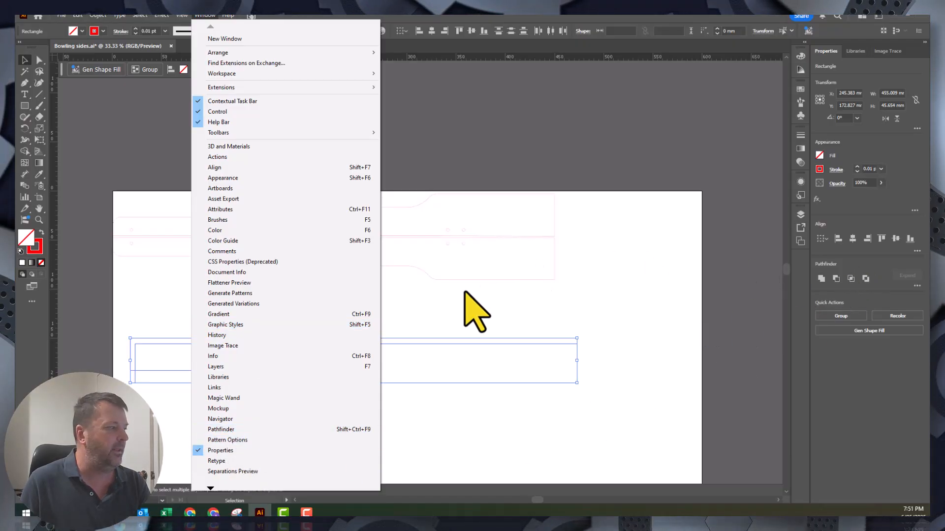
click(253, 430)
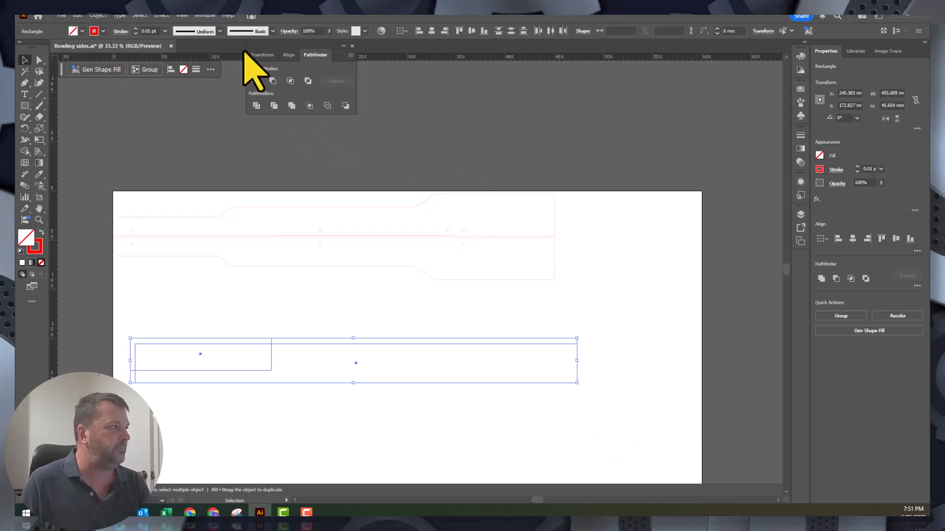
drag(323, 47, 671, 86)
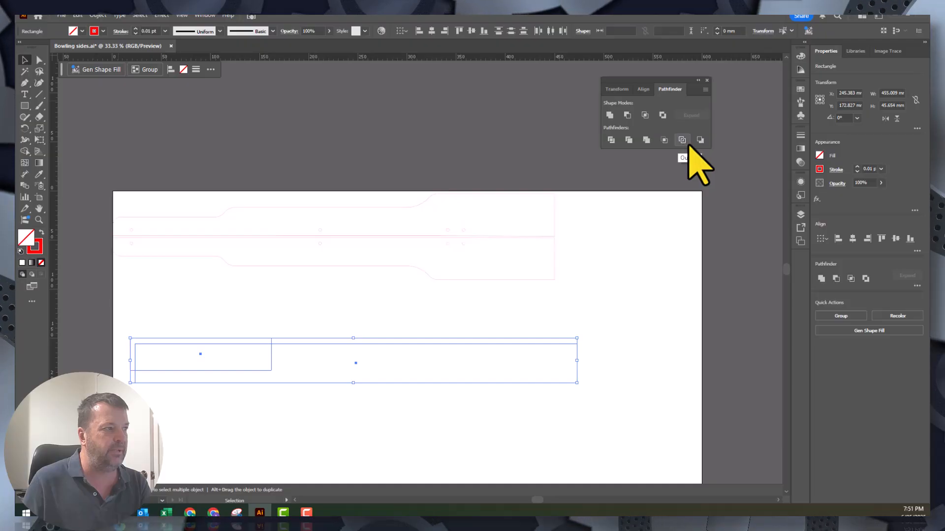
click(627, 116)
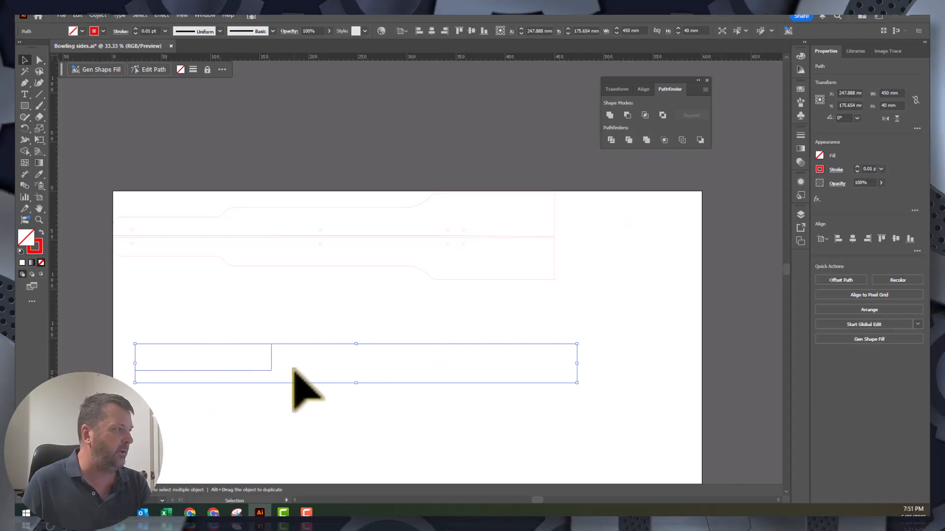
click(286, 291)
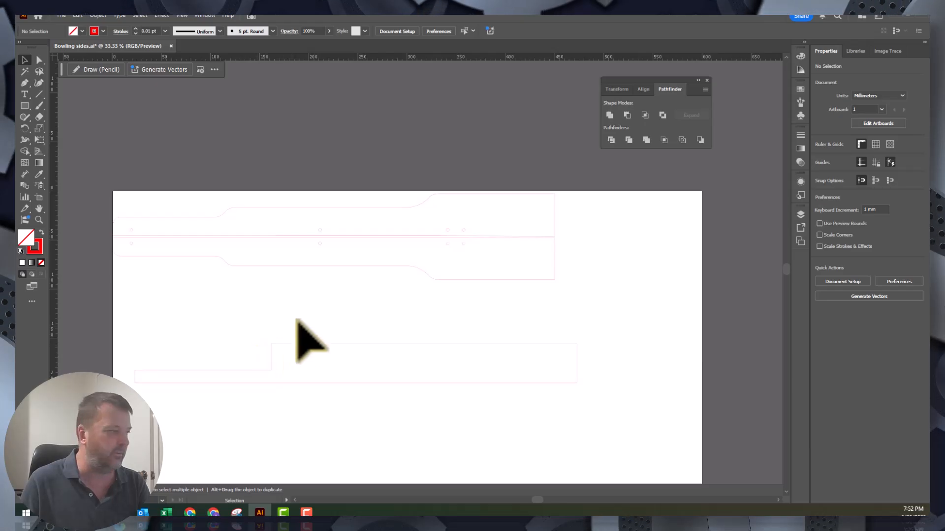
- Cut a second, shallower step beside the first with a rectangle about 181 by 26 mm, using Minus Front
click(26, 106)
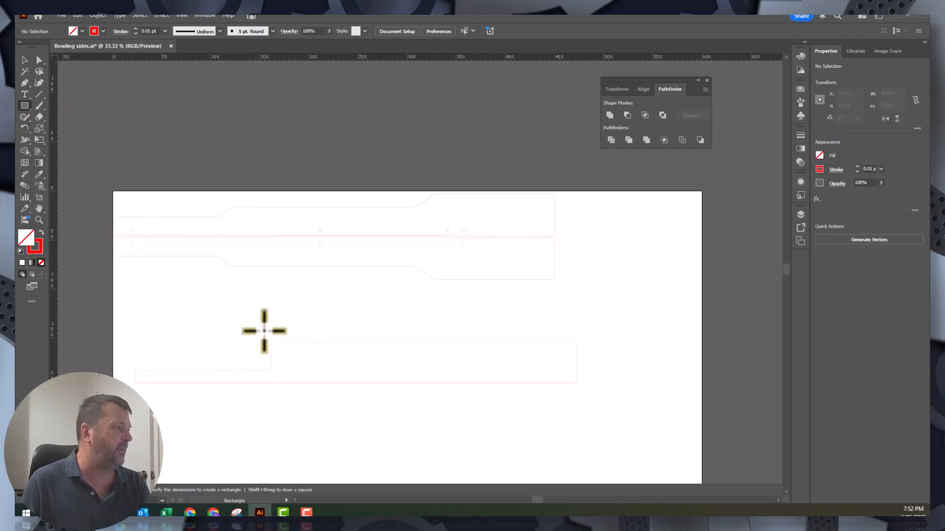
drag(263, 335, 443, 359)
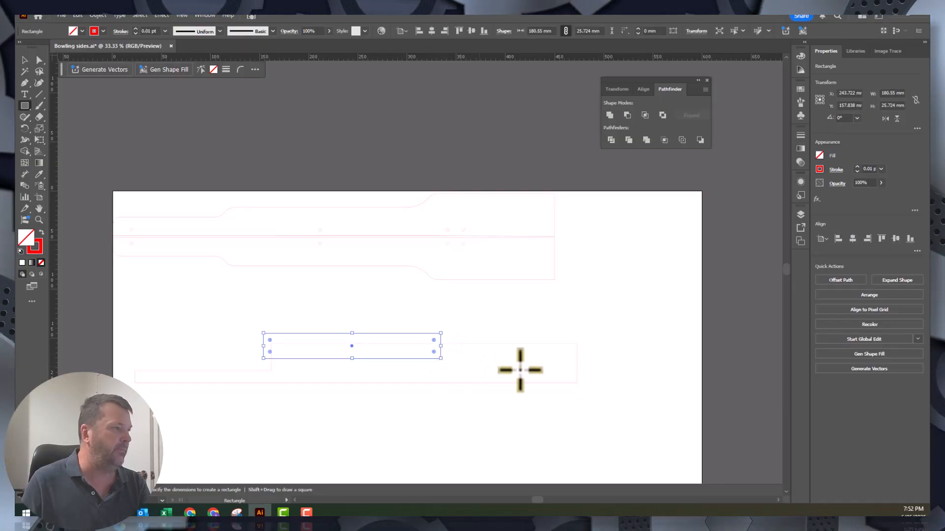
click(627, 115)
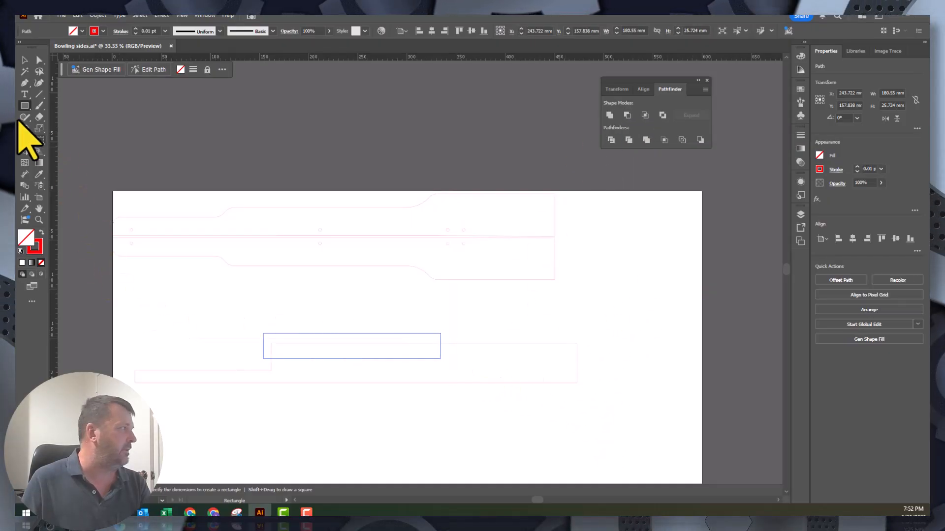
click(25, 60)
drag(333, 301, 368, 403)
click(627, 115)
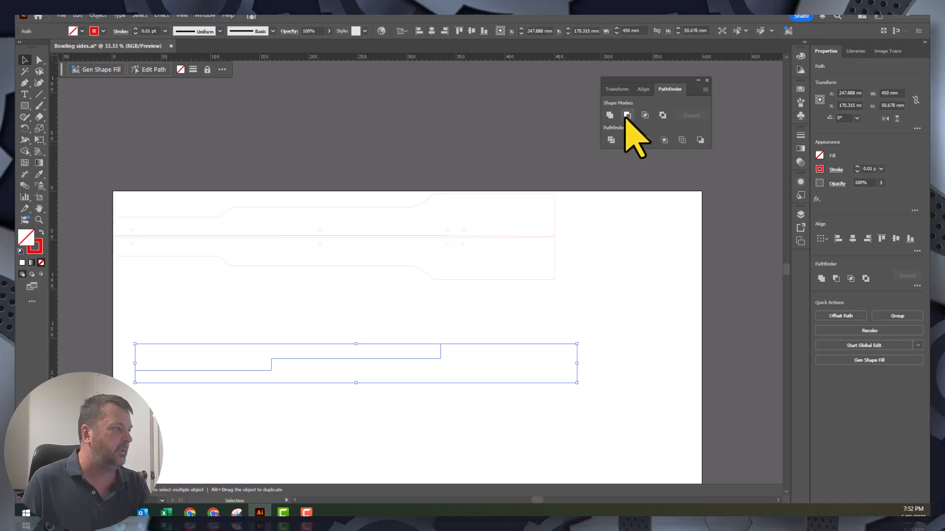
click(417, 322)
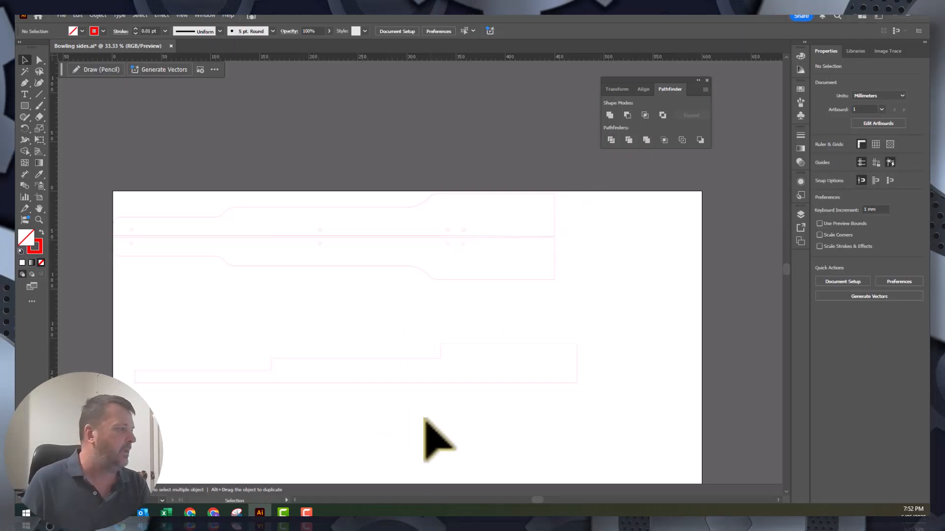
- Round the left step's inner corner to about 6.3 mm and its outer corner to about 5.8 mm using Direct Selection
click(39, 60)
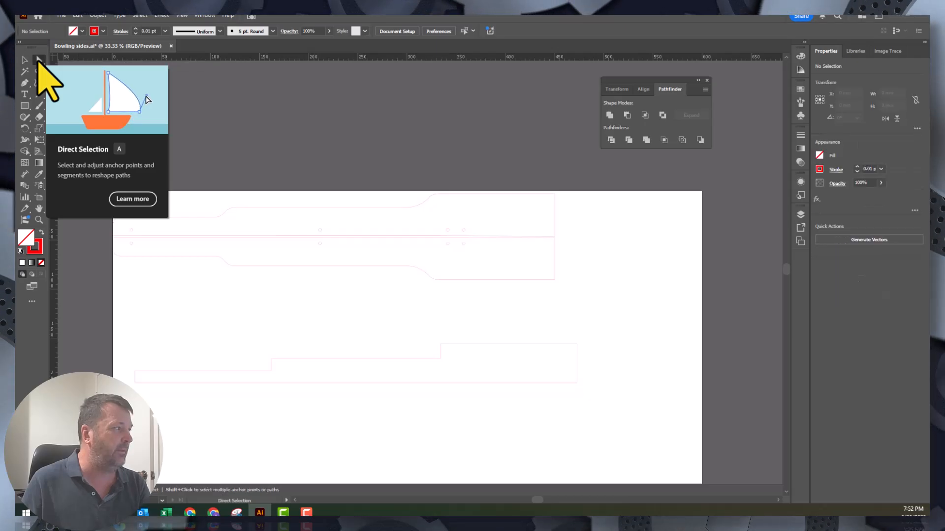
click(308, 359)
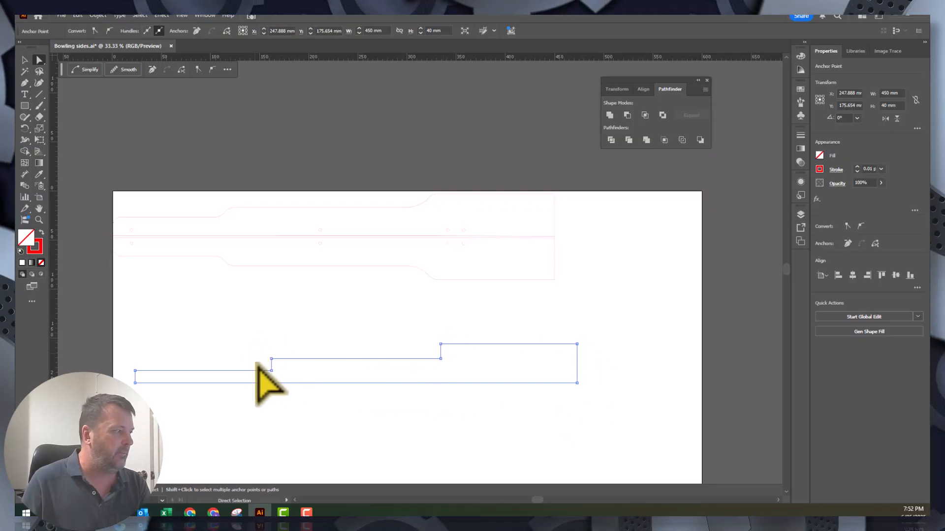
click(271, 370)
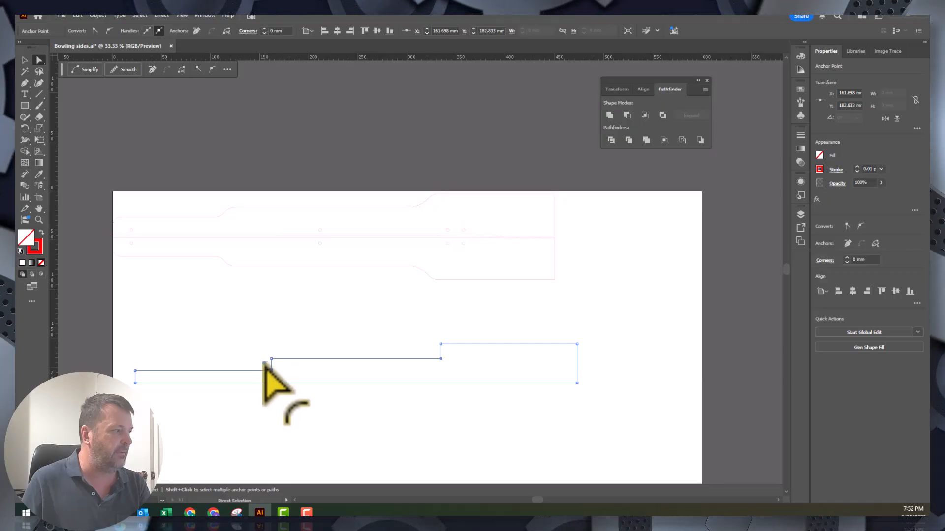
drag(263, 362, 260, 361)
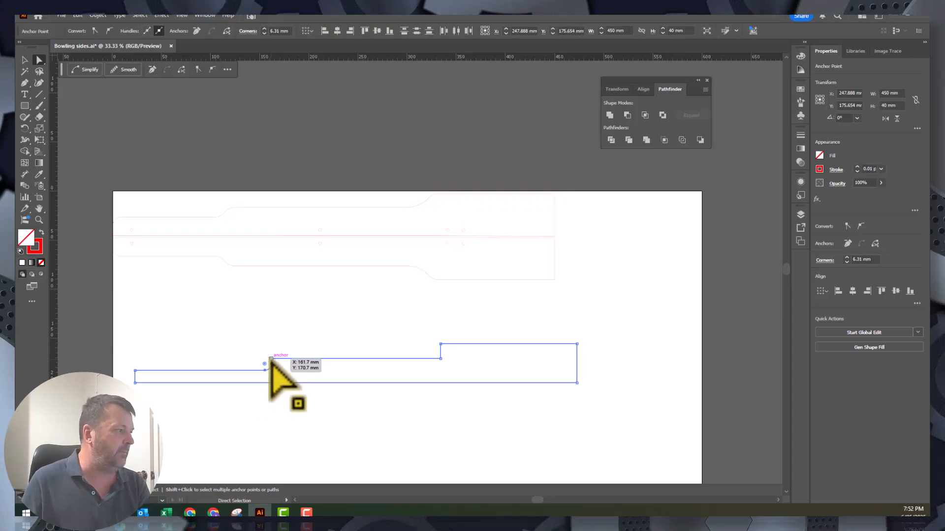
click(271, 359)
drag(274, 363, 279, 367)
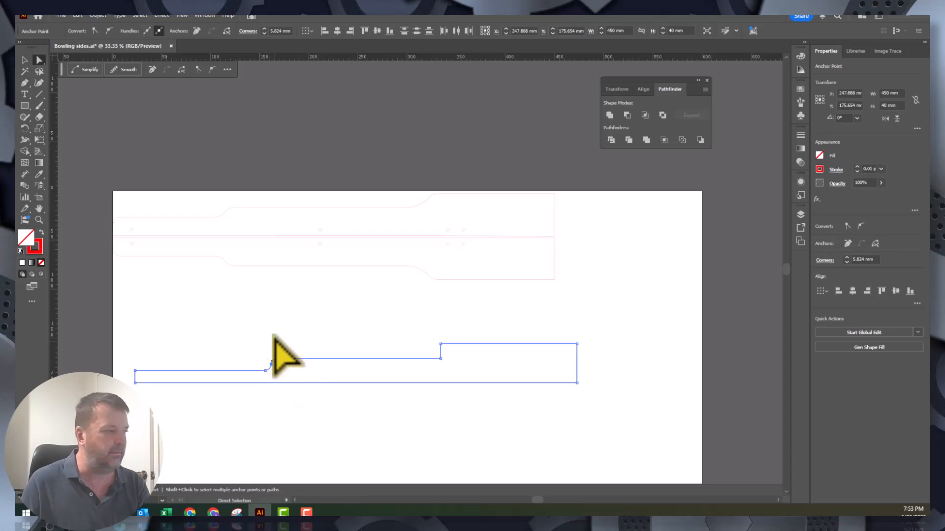
- Round both corners of the right step, the outer one to about 8 mm, and the bar's upper-left end corner to about 7.5 mm
click(439, 357)
mouse_move(433, 364)
mouse_down()
mouse_move(429, 350)
mouse_move(450, 360)
mouse_up()
click(440, 345)
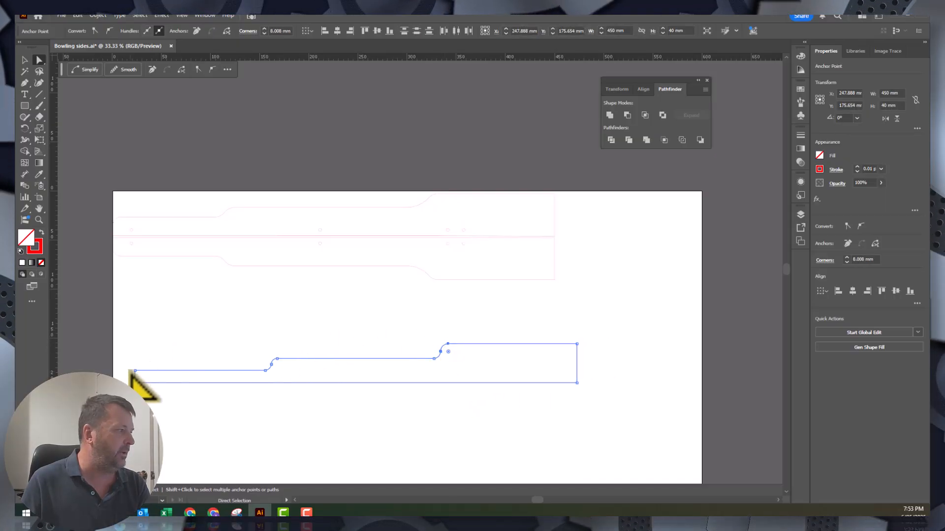
click(135, 370)
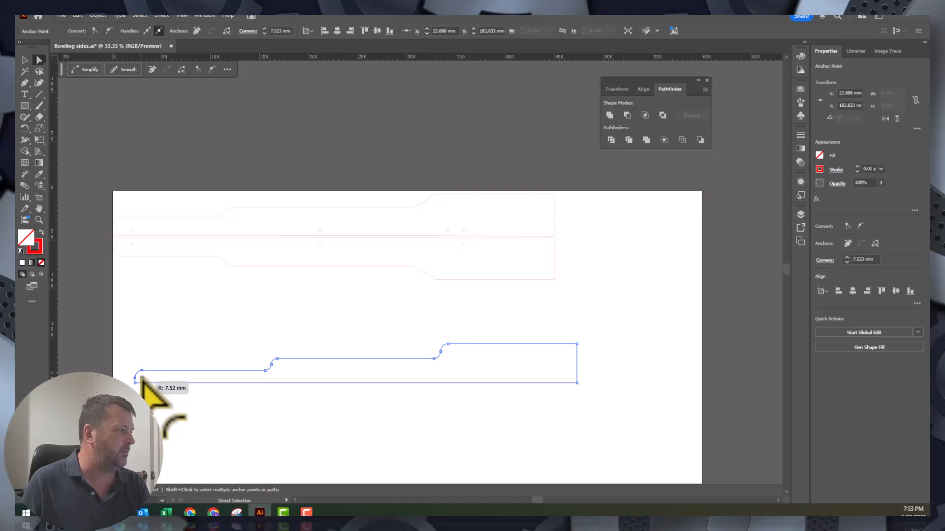
drag(141, 378, 142, 379)
click(270, 440)
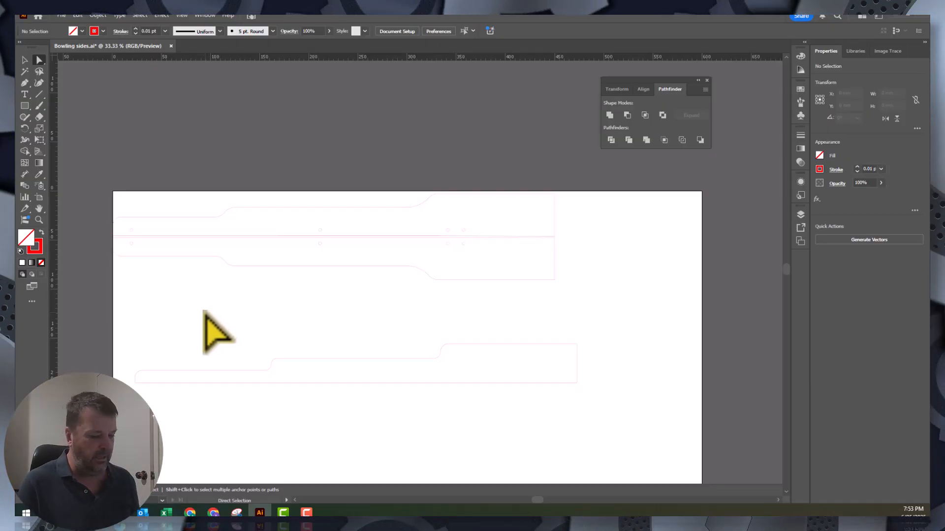
- Stretch the left step's curve by moving its upper end anchor right to about X 172.5 mm and its lower end anchor further left
key(ctrl+plus)
key(ctrl+plus)
key(ctrl+plus)
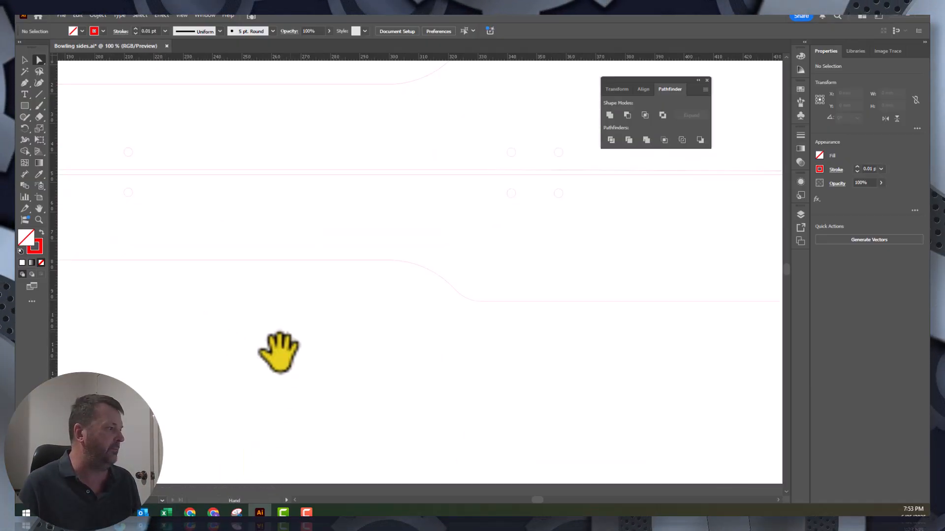
drag(287, 346, 487, 176)
drag(371, 343, 640, 278)
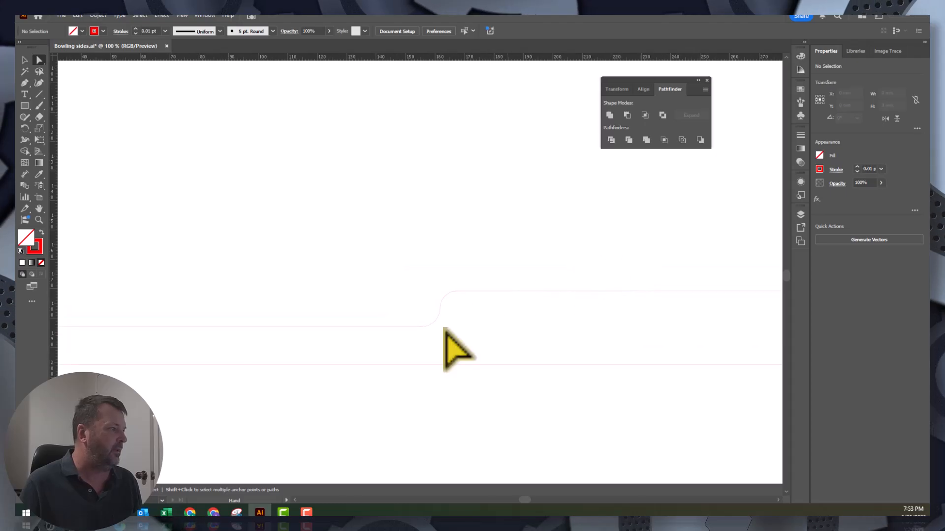
click(463, 292)
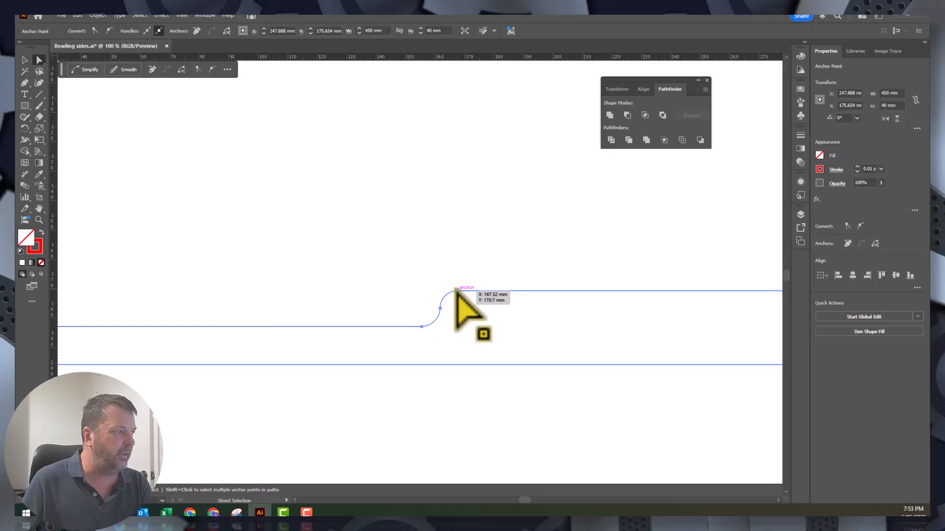
click(456, 291)
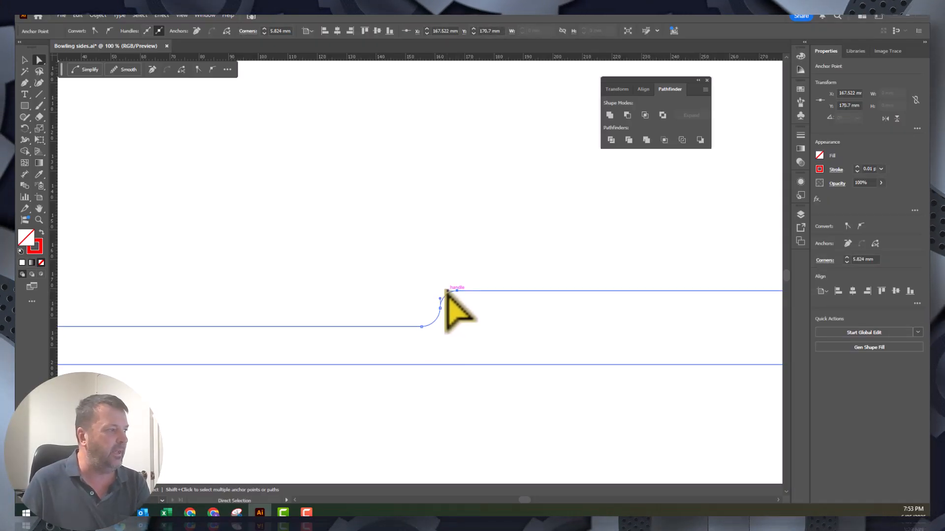
mouse_move(447, 291)
mouse_down()
mouse_move(447, 281)
mouse_move(382, 264)
mouse_move(261, 179)
mouse_move(456, 295)
mouse_move(446, 290)
mouse_up()
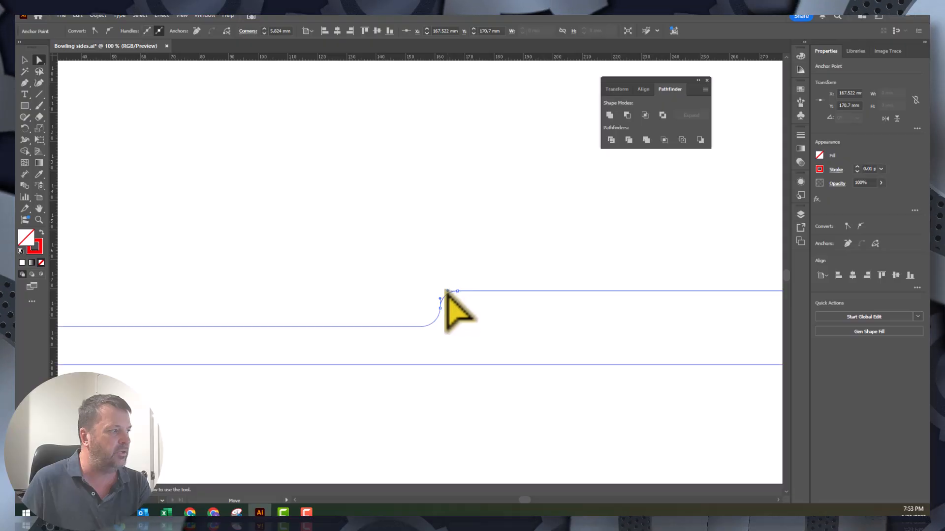
click(446, 292)
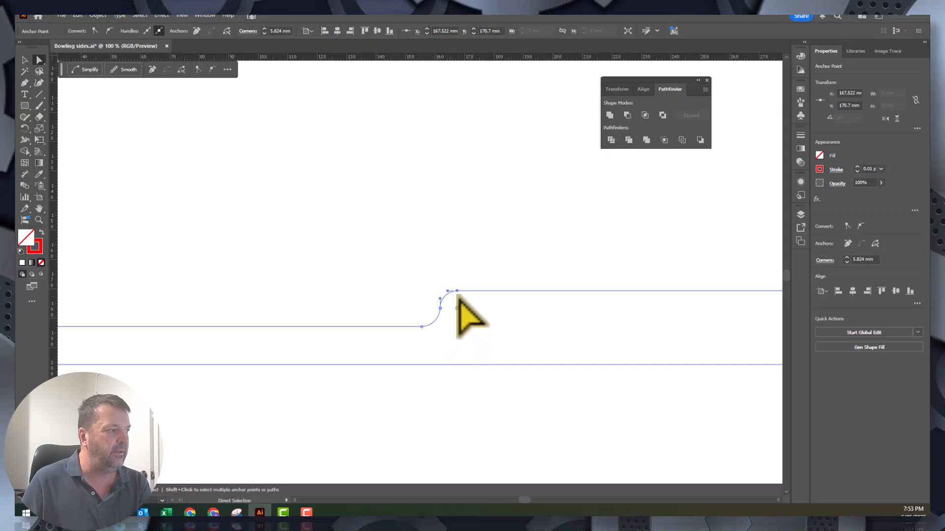
drag(456, 291, 472, 291)
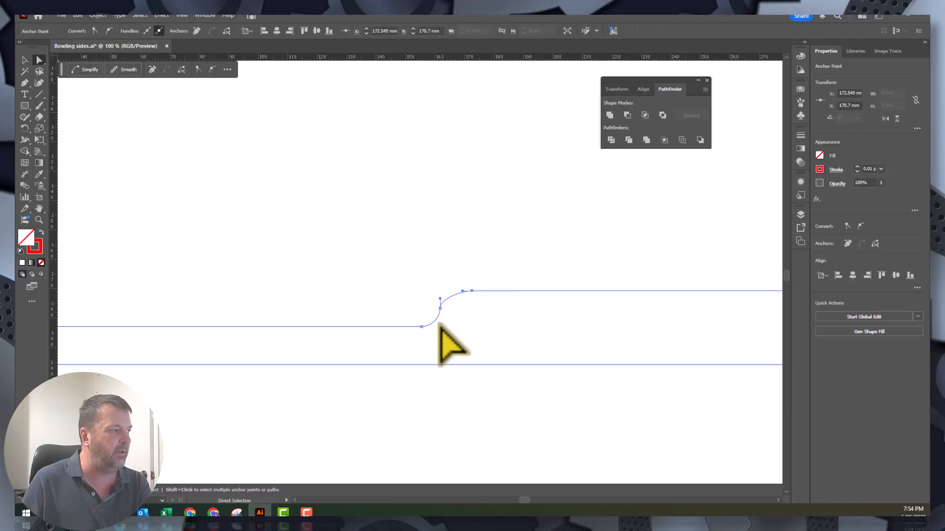
mouse_move(419, 326)
mouse_down()
mouse_move(406, 325)
mouse_move(433, 319)
mouse_up()
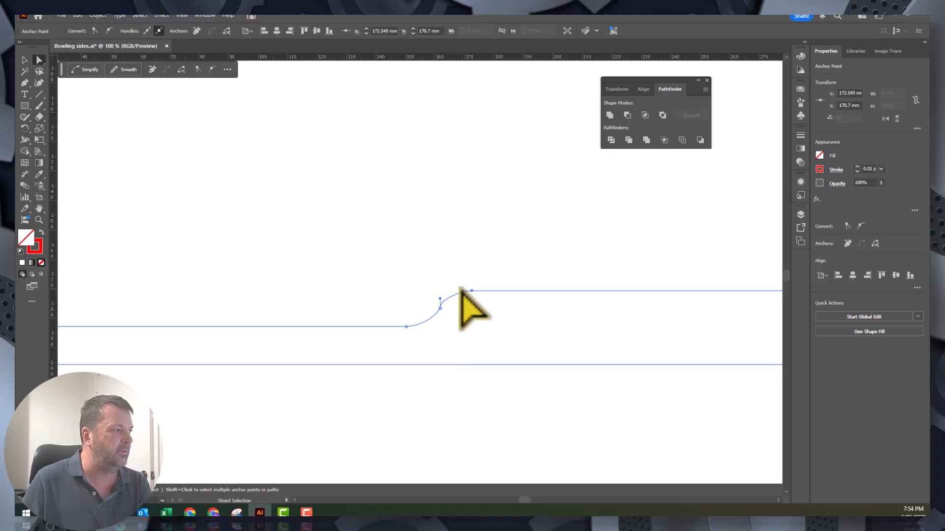
- Lengthen the curve handle of the left step's upper end anchor toward the left to smooth the bend
click(458, 287)
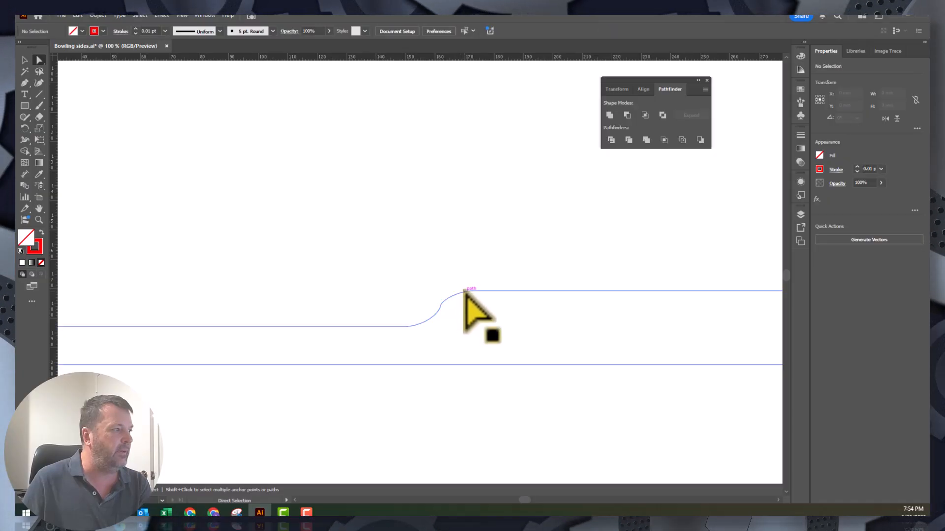
click(469, 291)
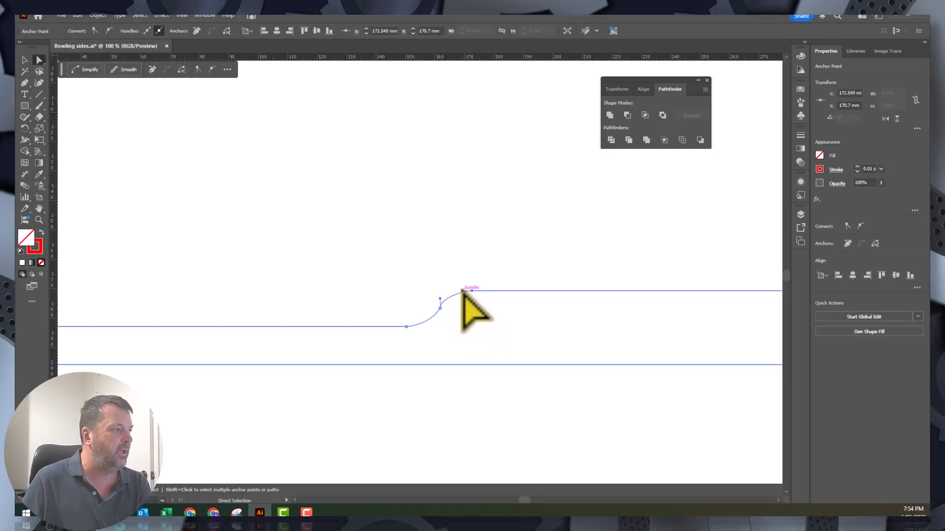
drag(461, 290, 449, 290)
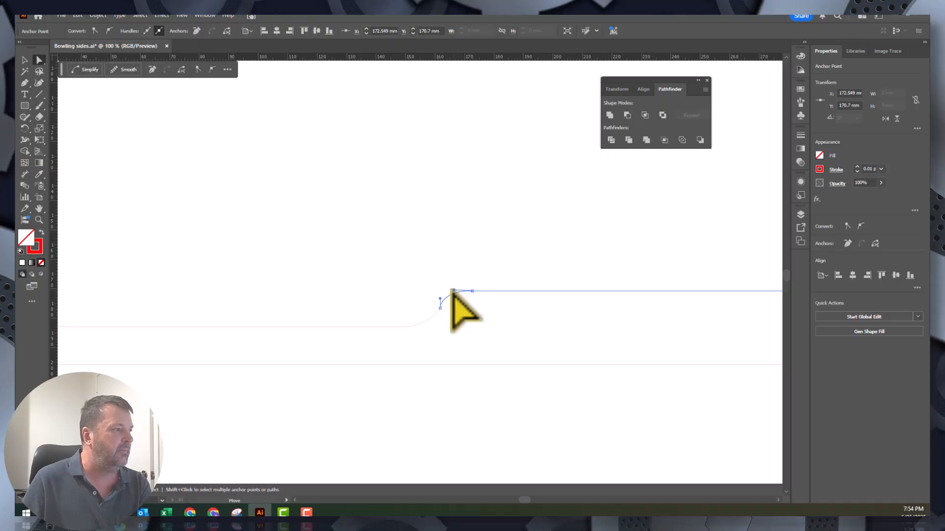
click(401, 337)
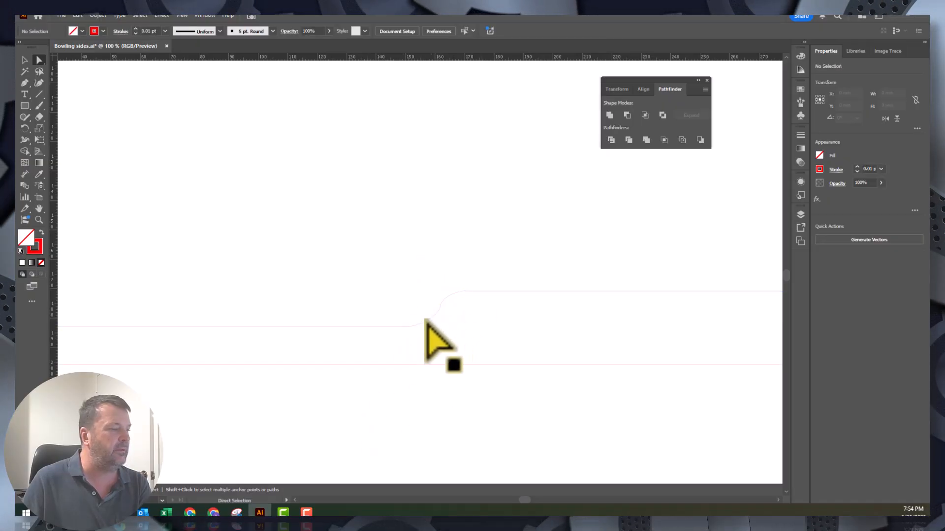
- Create a 4 by 4 mm circle with the Ellipse tool in the empty area below the stepped panel
scroll(559, 338, down, 3)
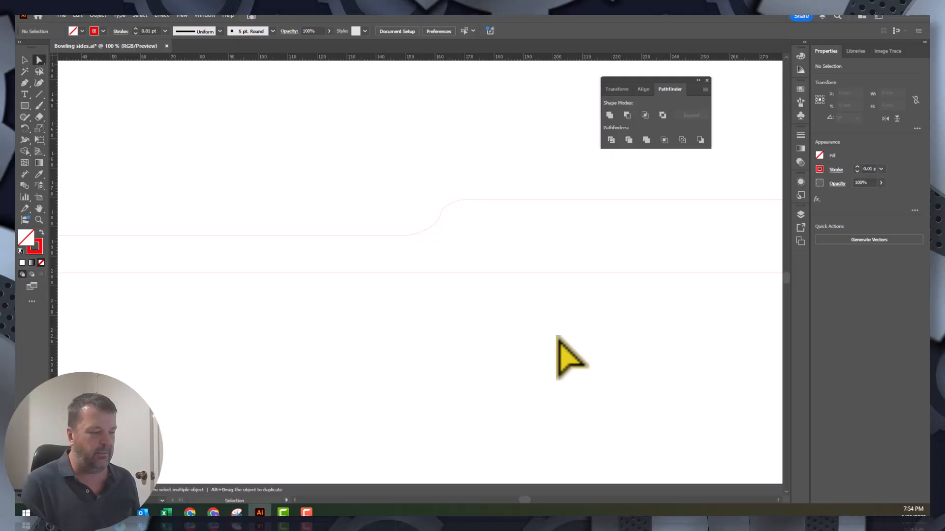
key(ctrl+minus)
key(ctrl+minus)
key(ctrl+minus)
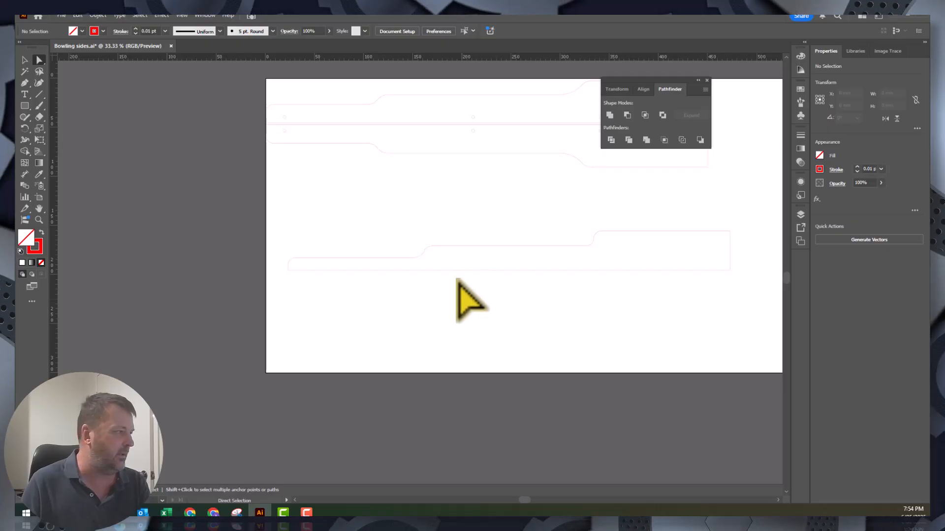
scroll(512, 279, up, 1)
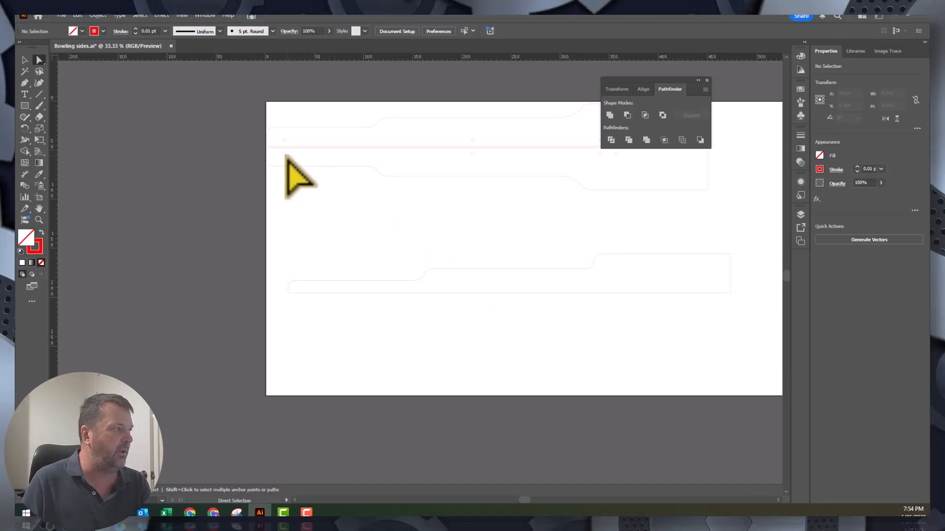
scroll(622, 263, up, 1)
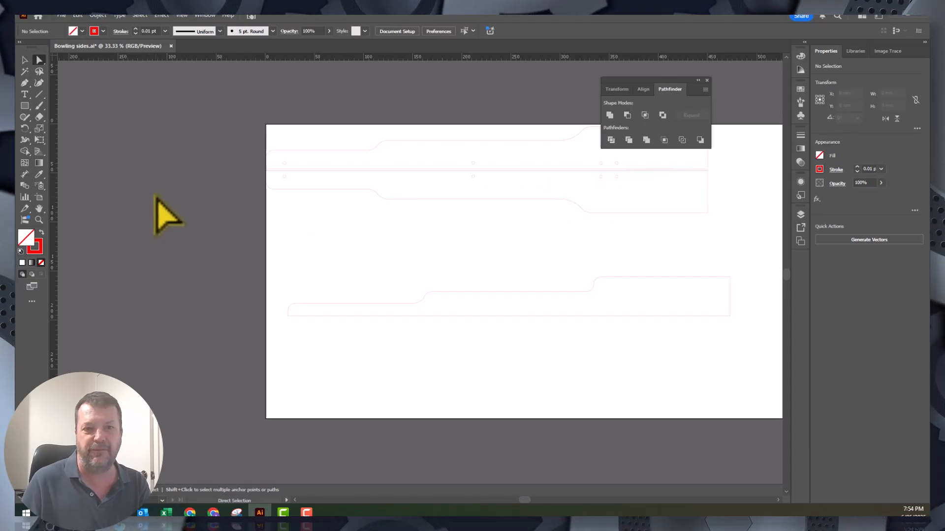
click(28, 108)
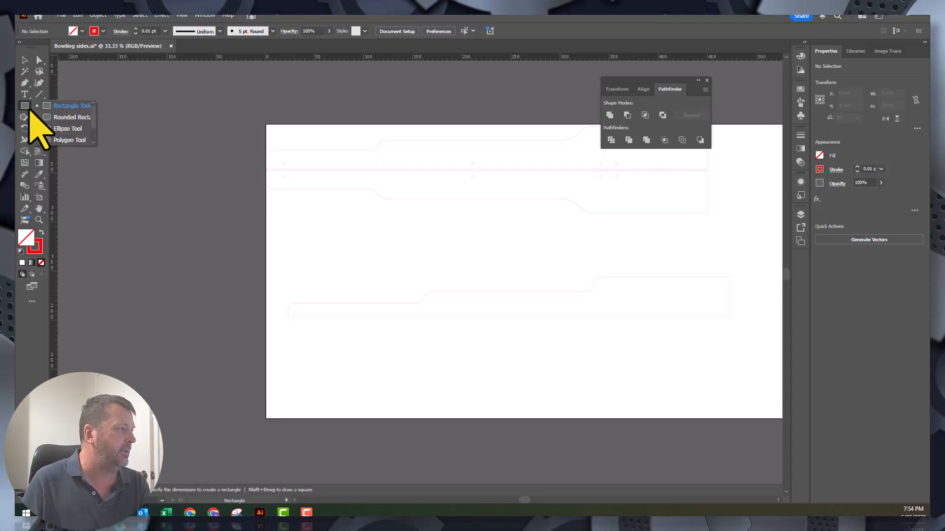
click(67, 129)
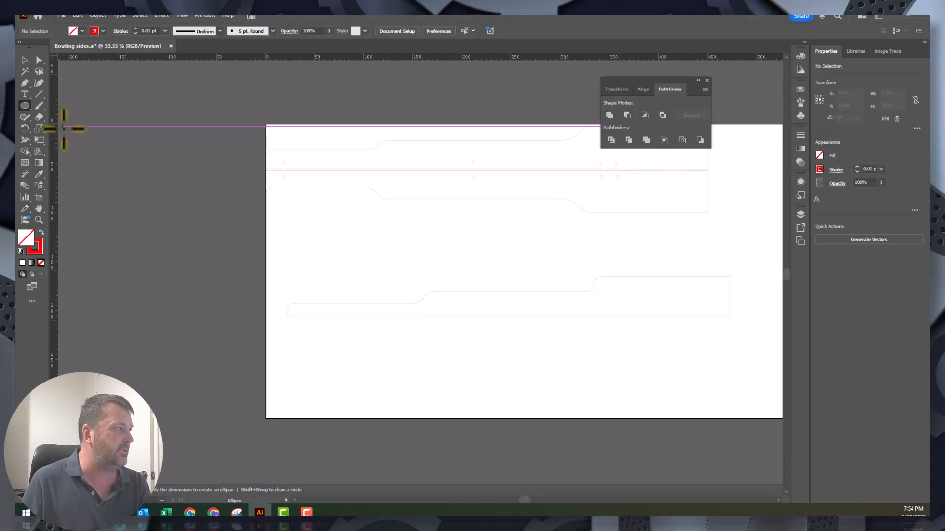
click(367, 355)
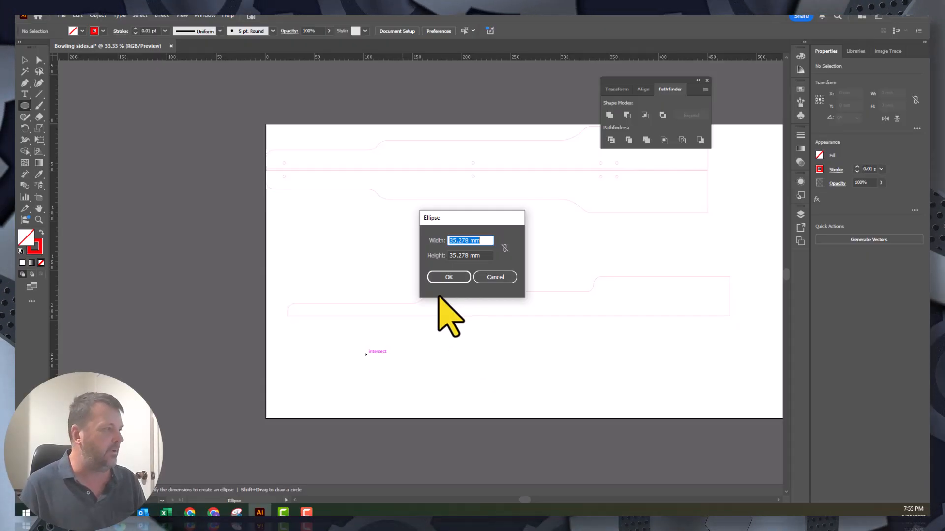
text(4)
key(Tab)
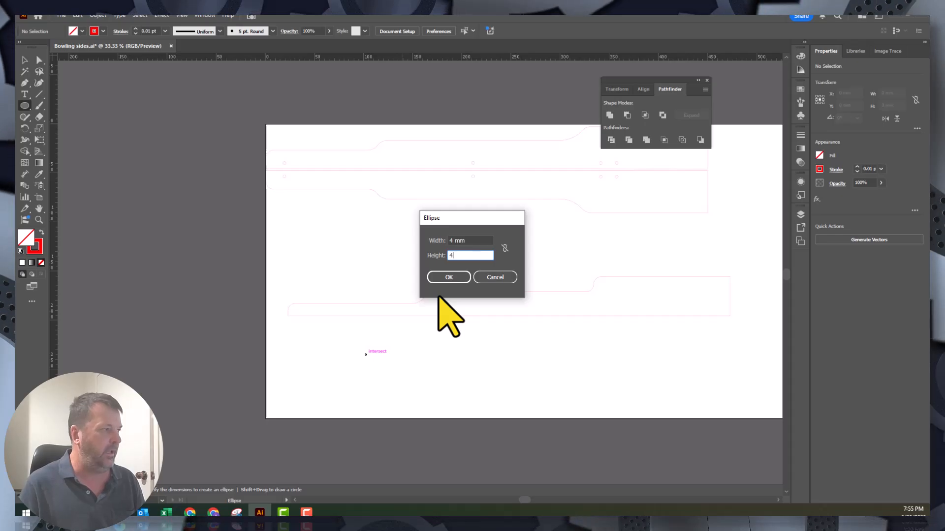
click(450, 277)
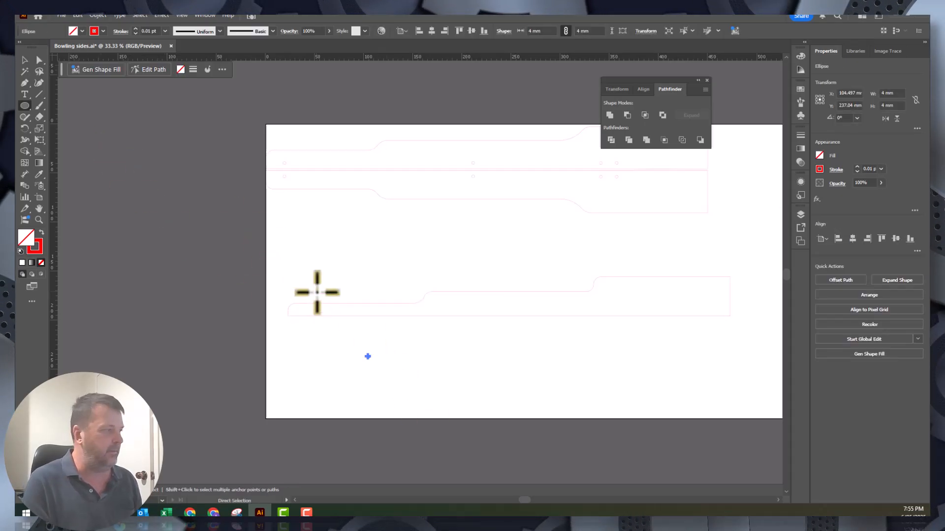
- Move the 4 mm circle into the panel's narrow left end, to about X 42.9 mm, Y 192.2 mm
key(ctrl+1)
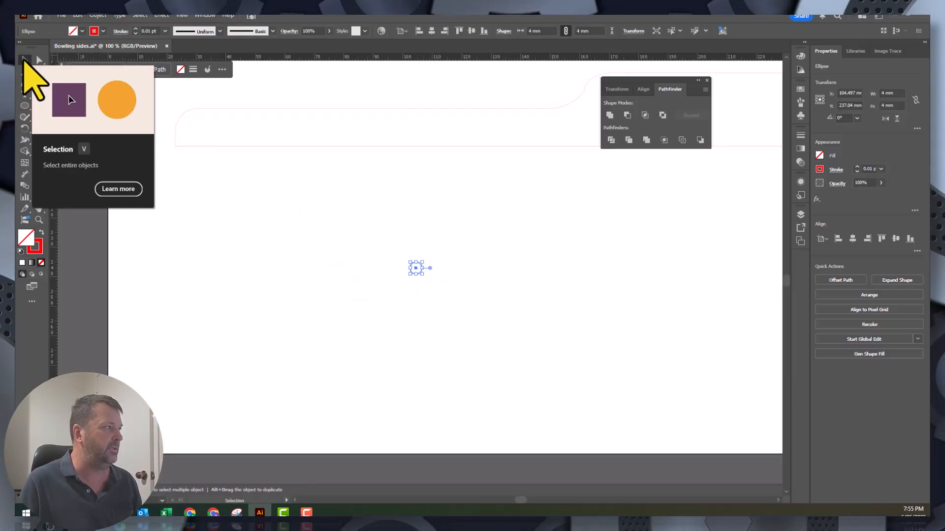
click(23, 60)
click(271, 304)
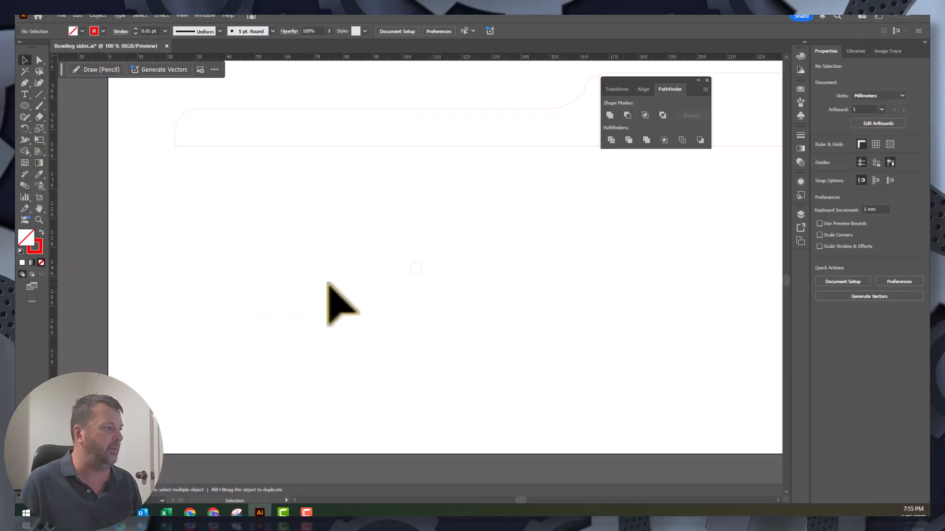
click(413, 268)
key(space)
drag(374, 265, 421, 266)
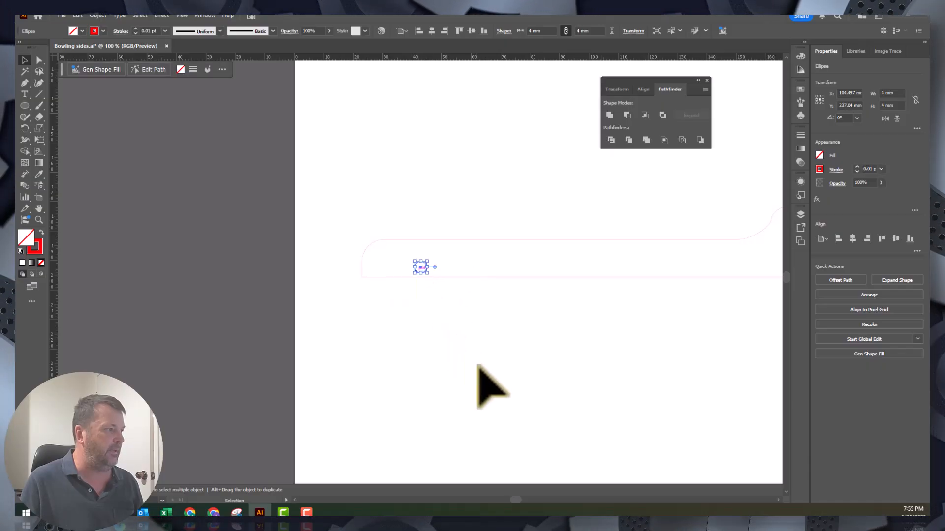
click(471, 350)
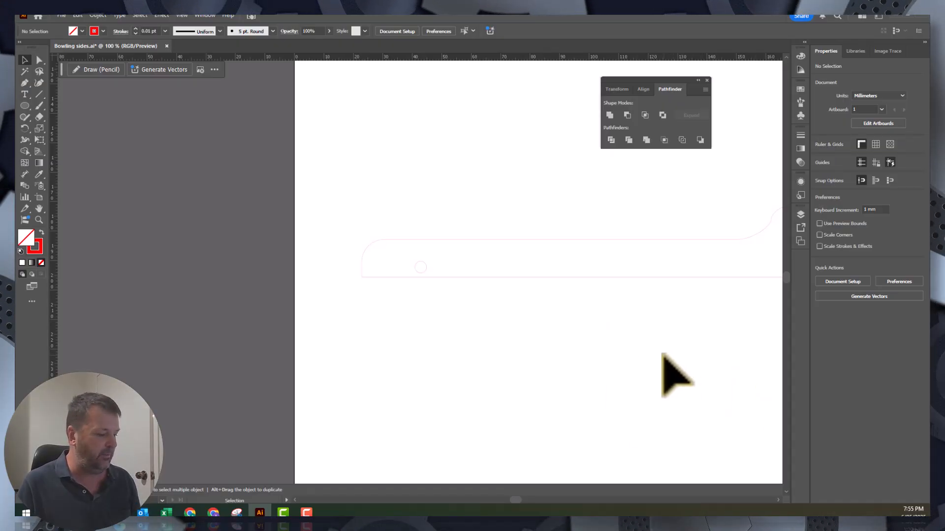
click(419, 267)
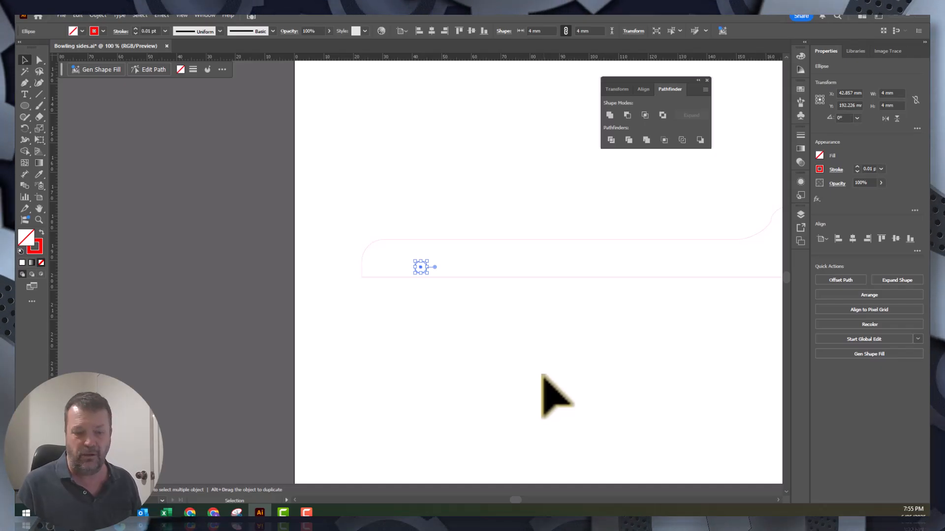
click(76, 16)
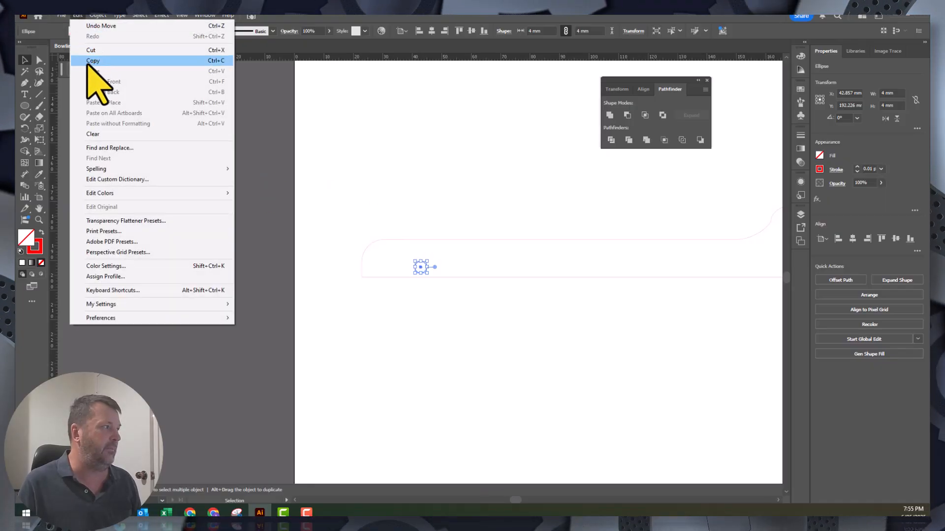
click(78, 17)
- Draw a circle about 4.1 mm across in the panel's tallest section, near X 353 mm, Y 185 mm
click(25, 105)
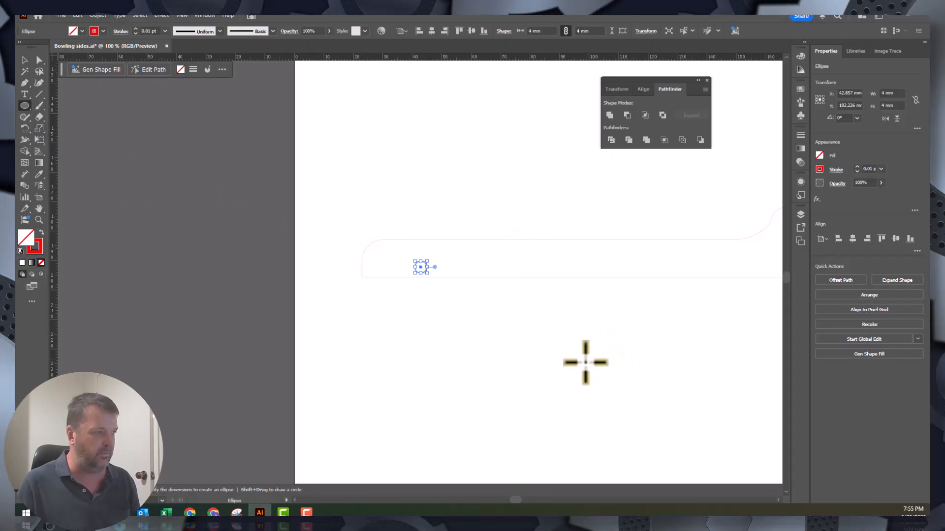
drag(658, 331, 373, 304)
drag(613, 309, 333, 298)
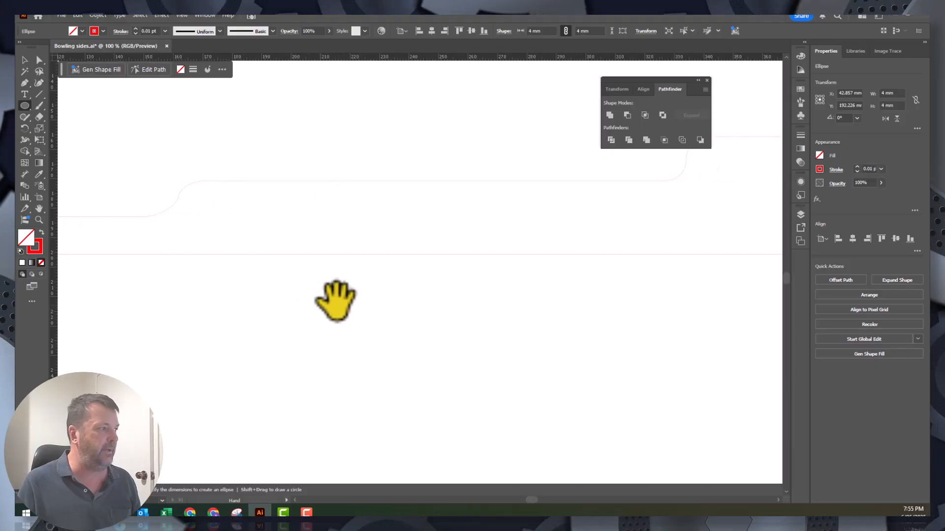
drag(654, 315, 204, 327)
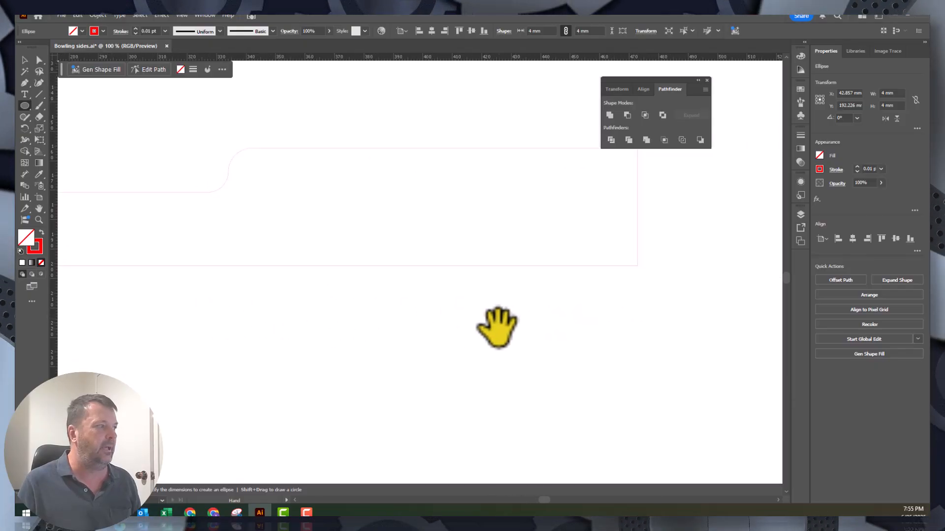
drag(536, 343, 525, 380)
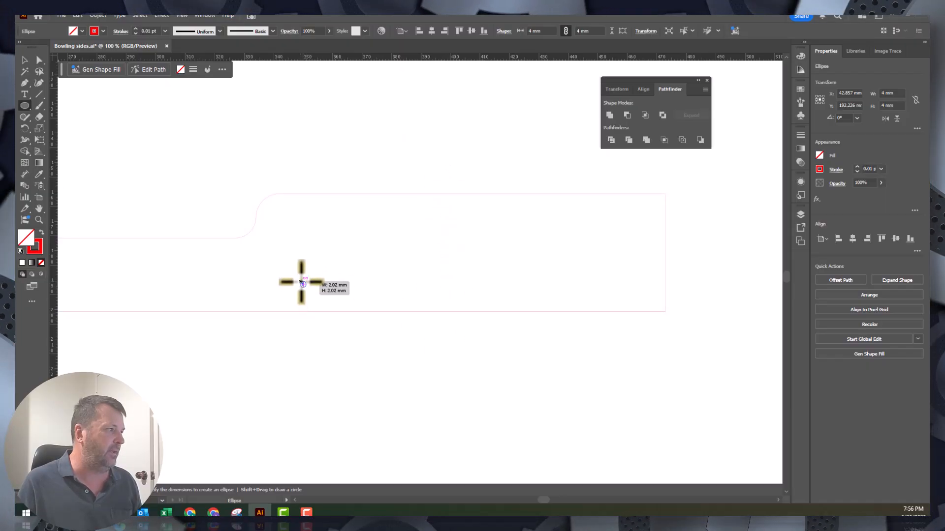
mouse_move(301, 282)
mouse_down()
mouse_move(286, 272)
mouse_move(290, 262)
mouse_move(350, 266)
mouse_move(338, 253)
mouse_move(350, 272)
mouse_move(325, 264)
mouse_move(359, 268)
mouse_move(297, 255)
mouse_move(319, 277)
mouse_up()
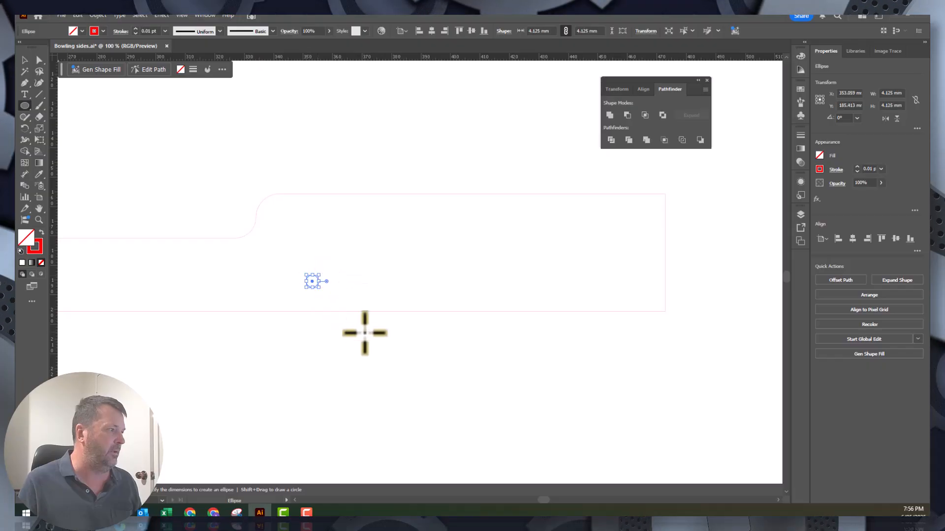
- Create another circle of 4 by 4 mm in the tallest section and move it level with the neighbouring hole, to its right
click(389, 288)
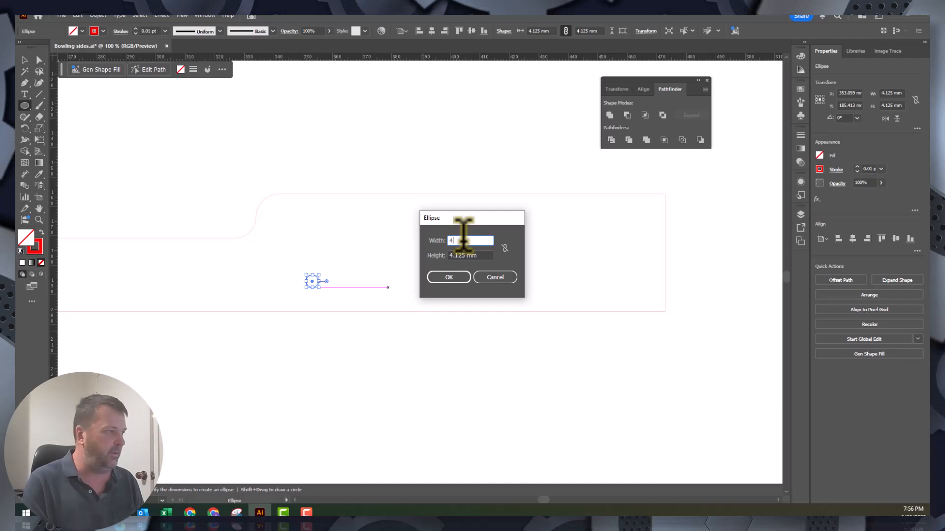
key(Tab)
text(4)
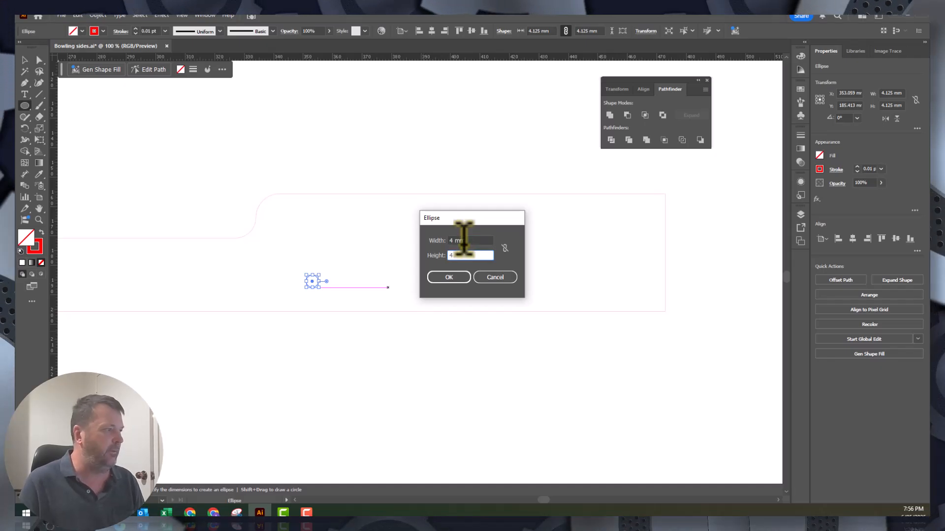
click(449, 278)
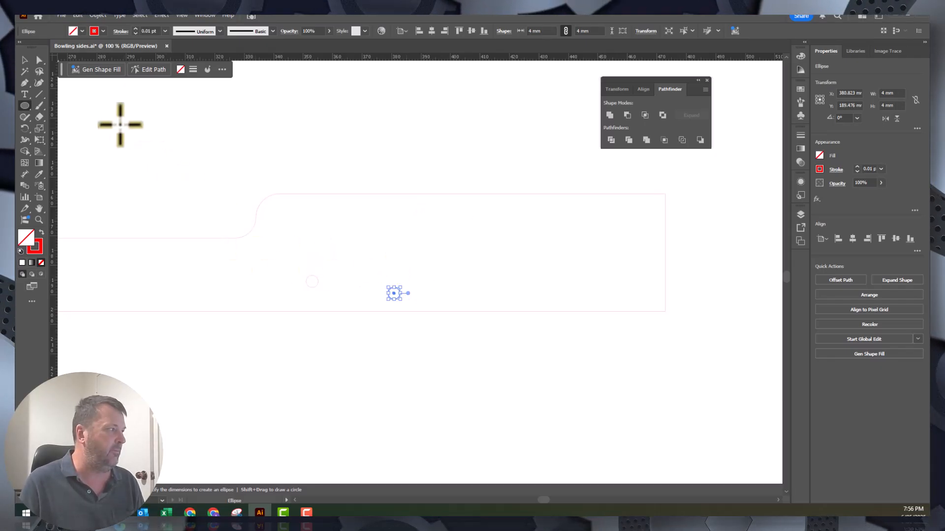
click(24, 60)
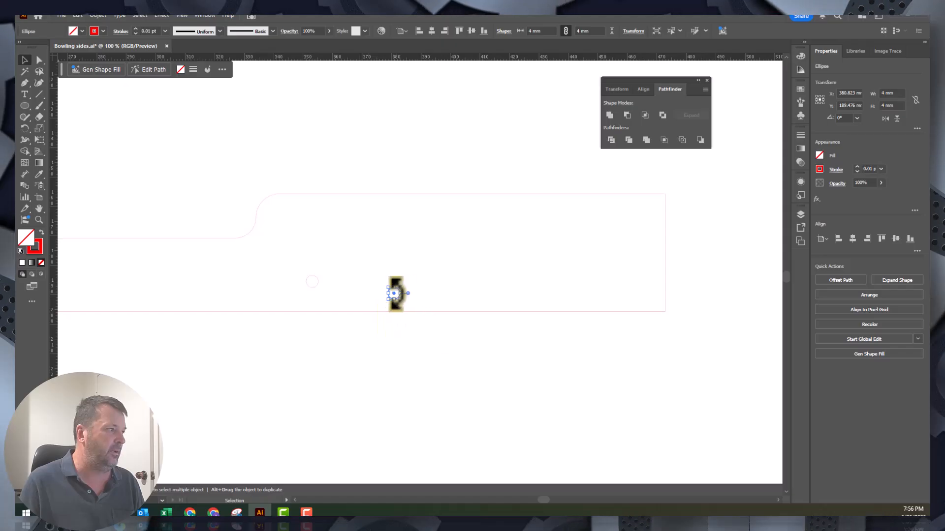
drag(394, 293, 369, 280)
click(346, 358)
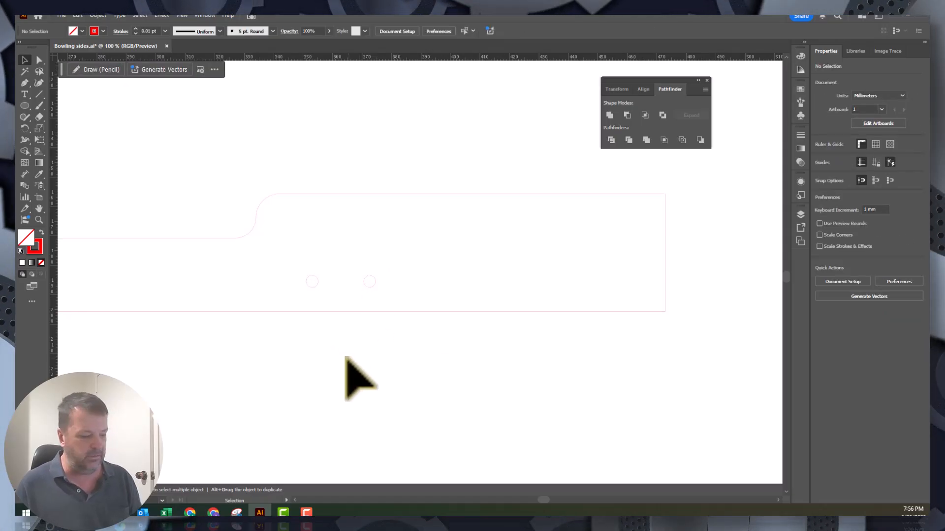
- Group the stepped panel outline with its three hole circles
key(ctrl+minus)
key(ctrl+minus)
key(ctrl+minus)
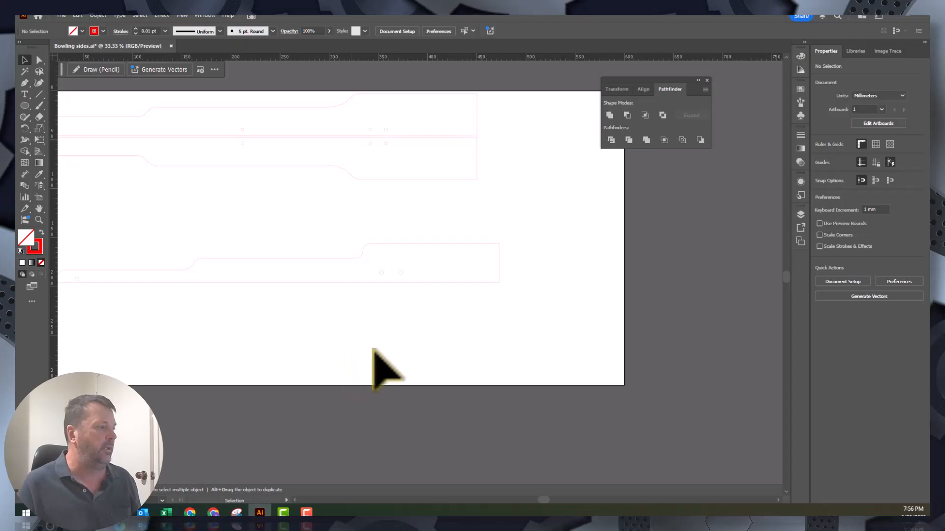
drag(400, 295, 502, 320)
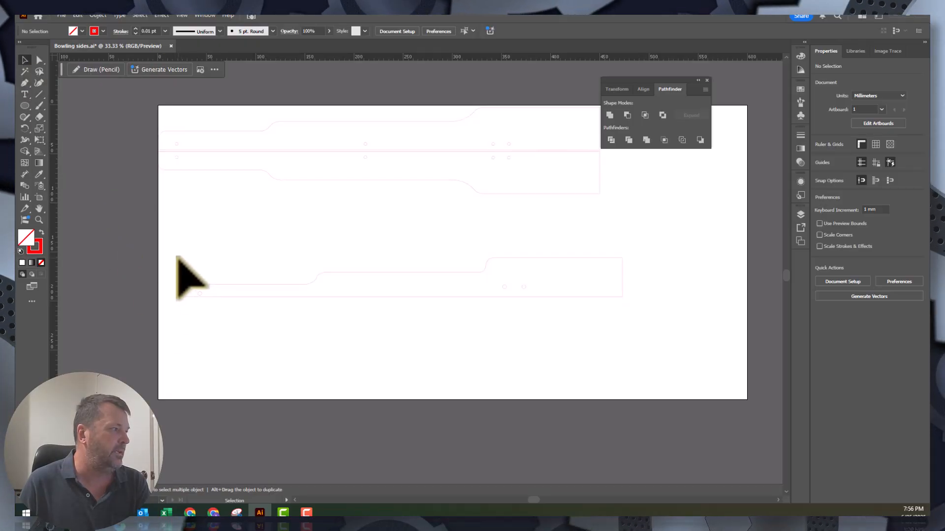
drag(177, 256, 654, 337)
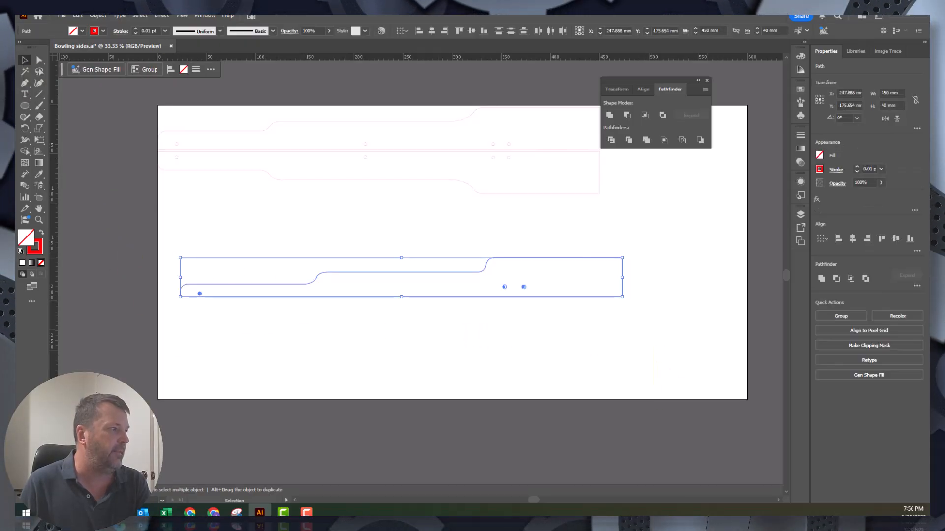
right_click(481, 275)
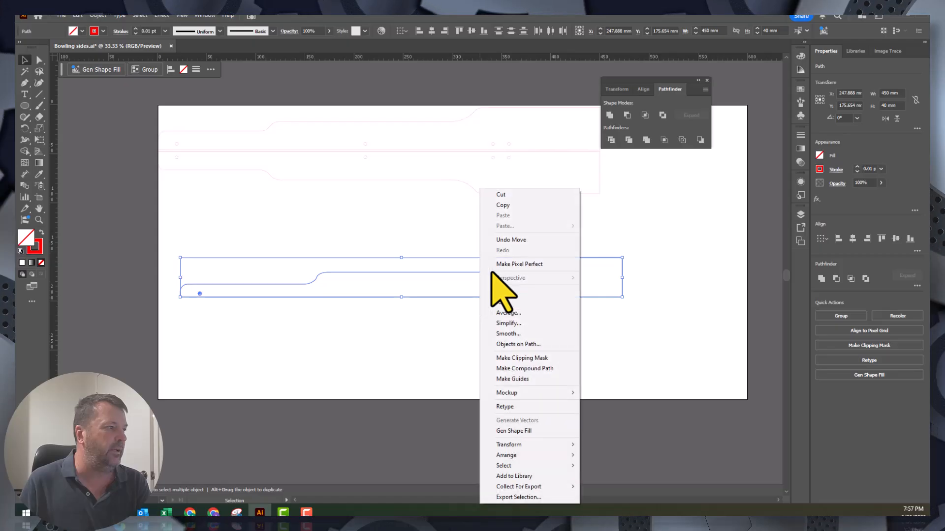
click(498, 293)
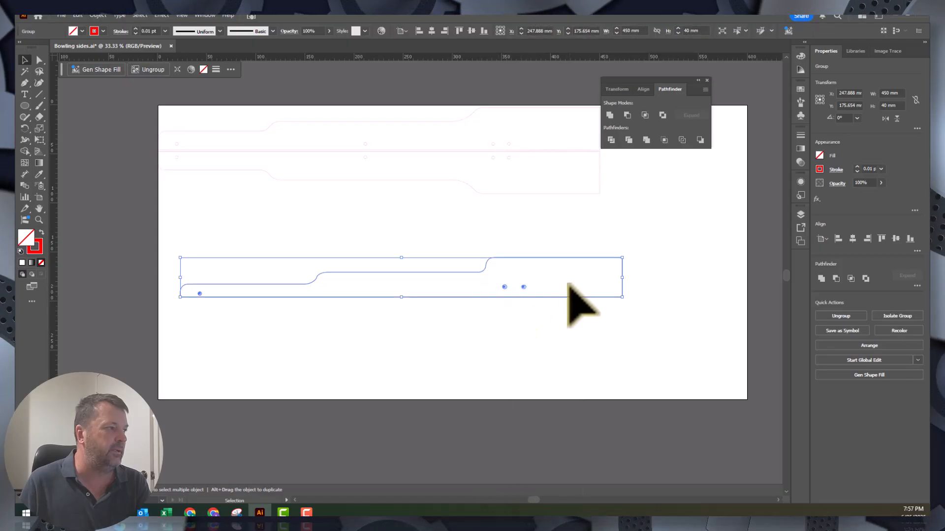
click(583, 325)
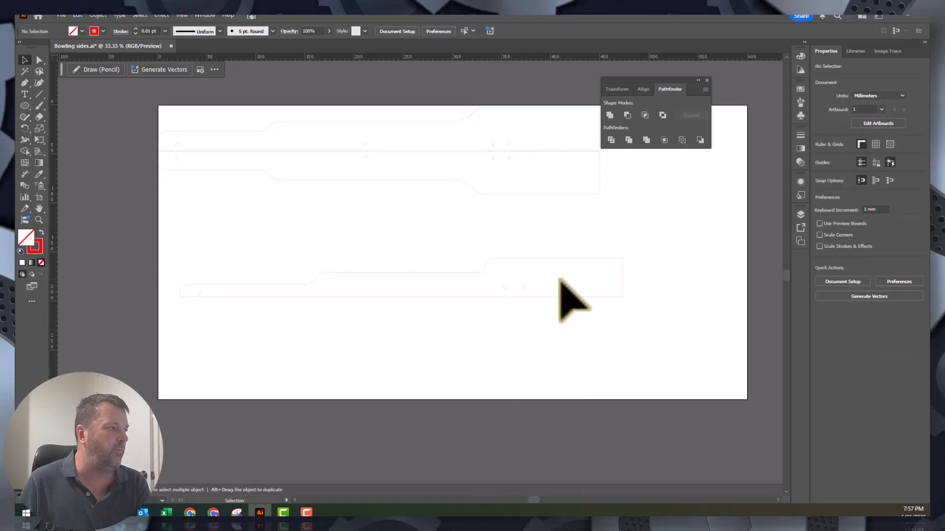
- Move the grouped lower panel up to about Y 167.4 mm and check its stroke colour and weight
mouse_move(564, 294)
mouse_down()
mouse_move(592, 301)
mouse_move(618, 274)
mouse_move(561, 295)
mouse_move(578, 291)
mouse_move(565, 289)
mouse_up()
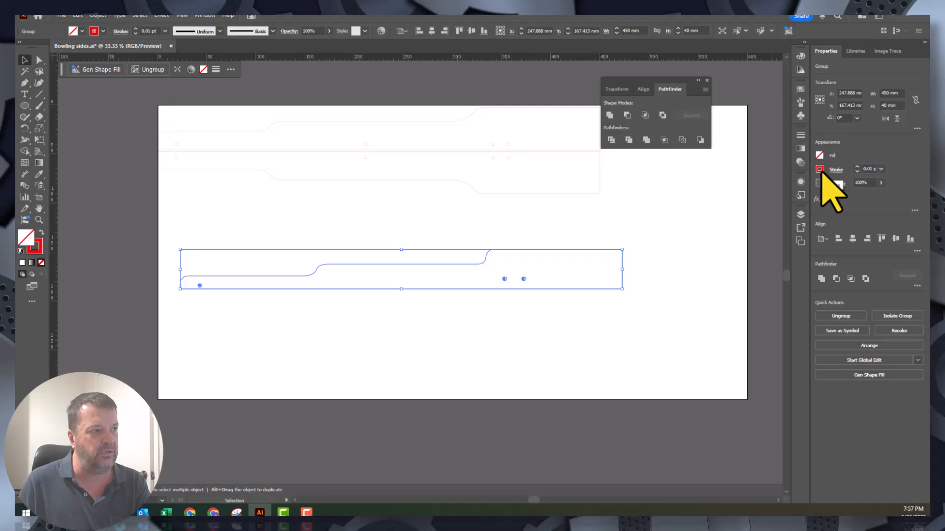
click(820, 170)
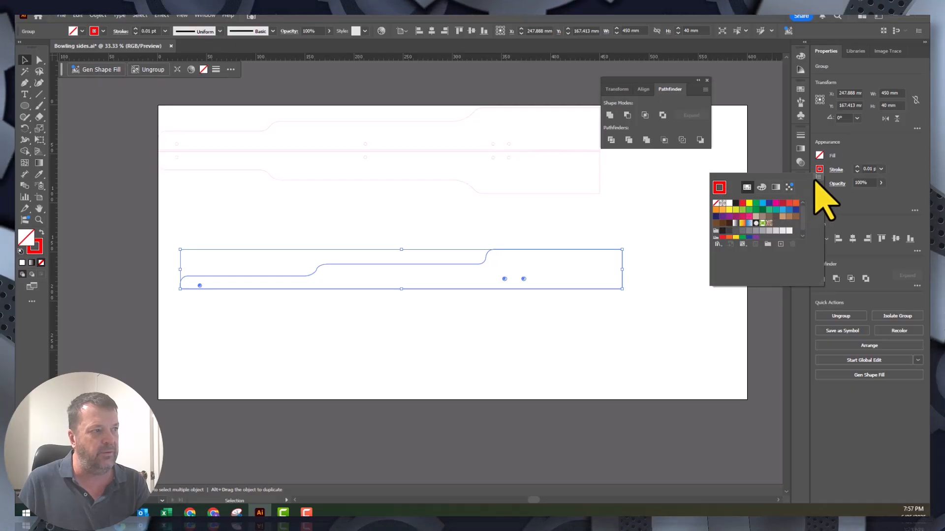
click(761, 187)
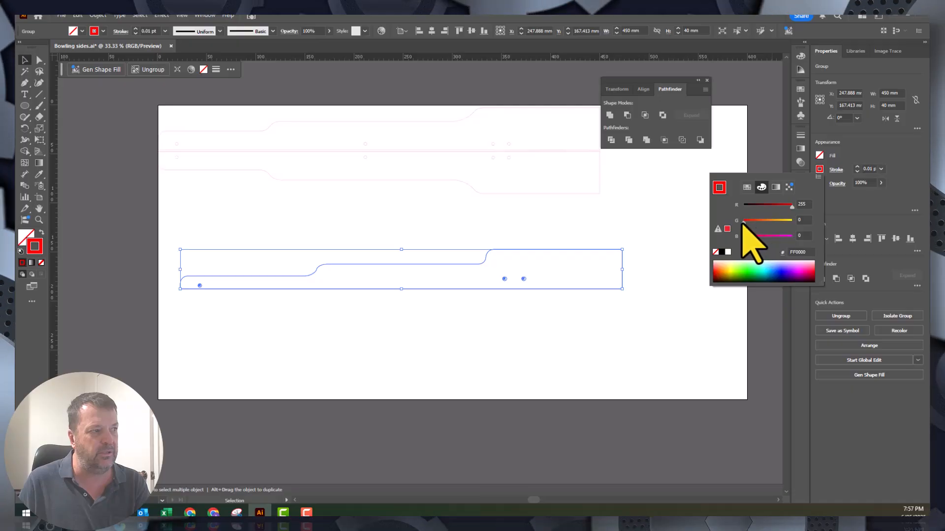
click(857, 201)
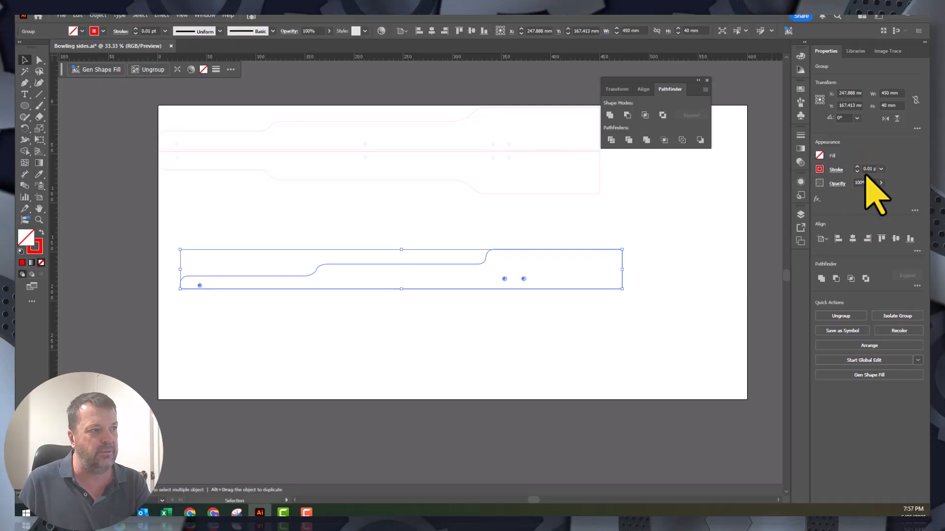
click(866, 169)
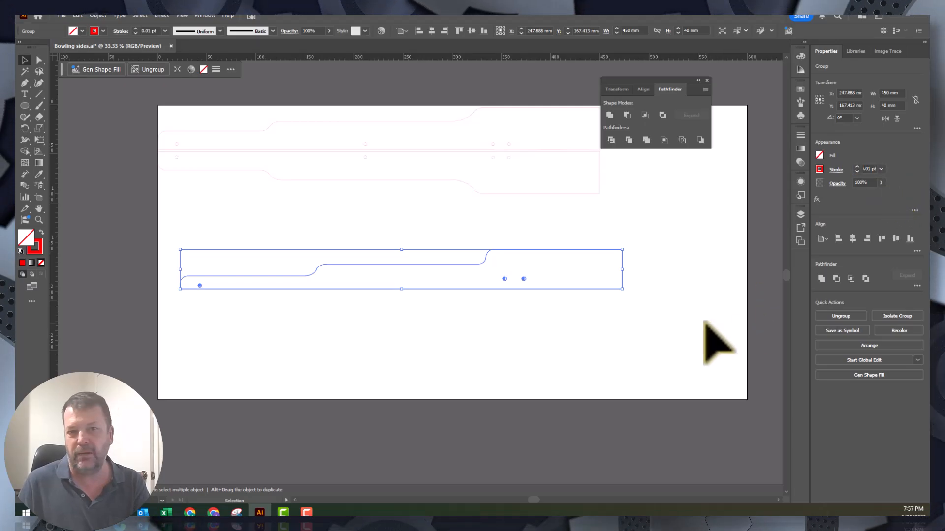
click(647, 314)
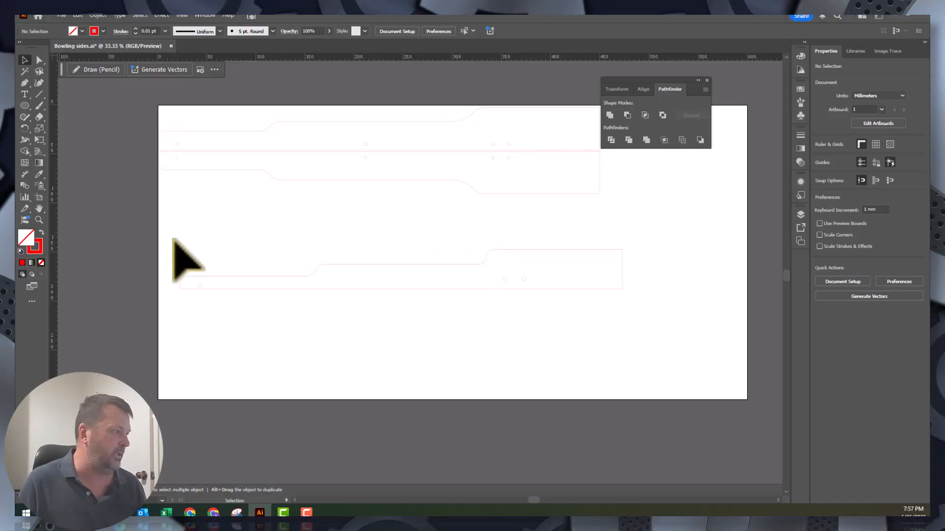
- Duplicate the grouped lower panel and place the copy directly below it, at about X 247.9 mm, Y 216 mm
drag(174, 241, 634, 299)
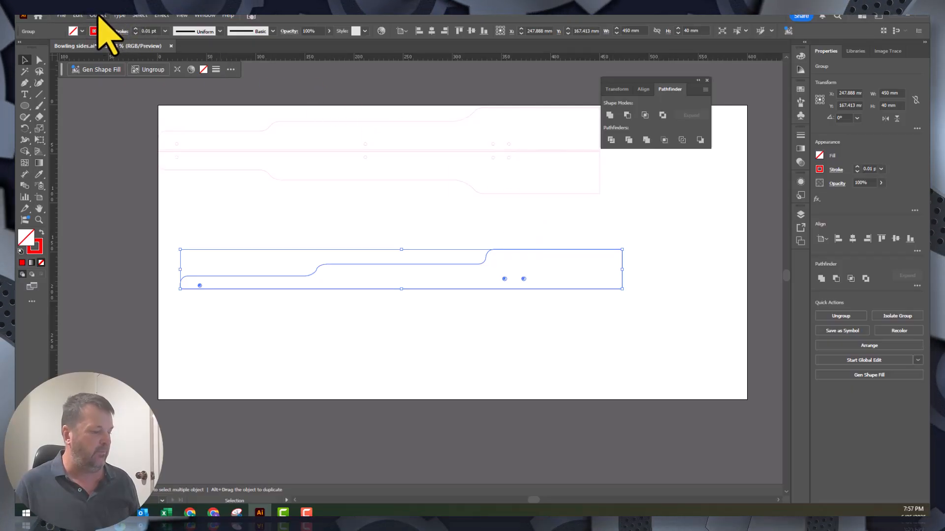
key(ctrl+v)
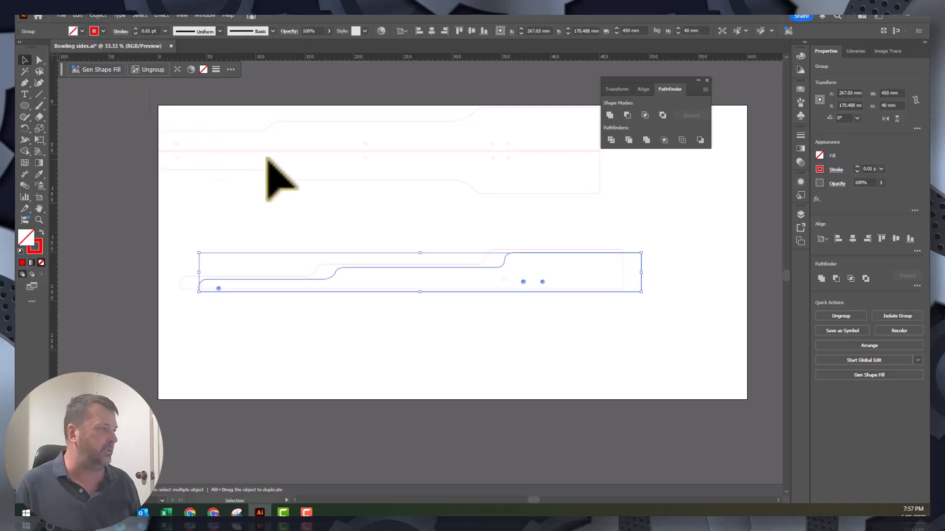
drag(506, 255, 489, 310)
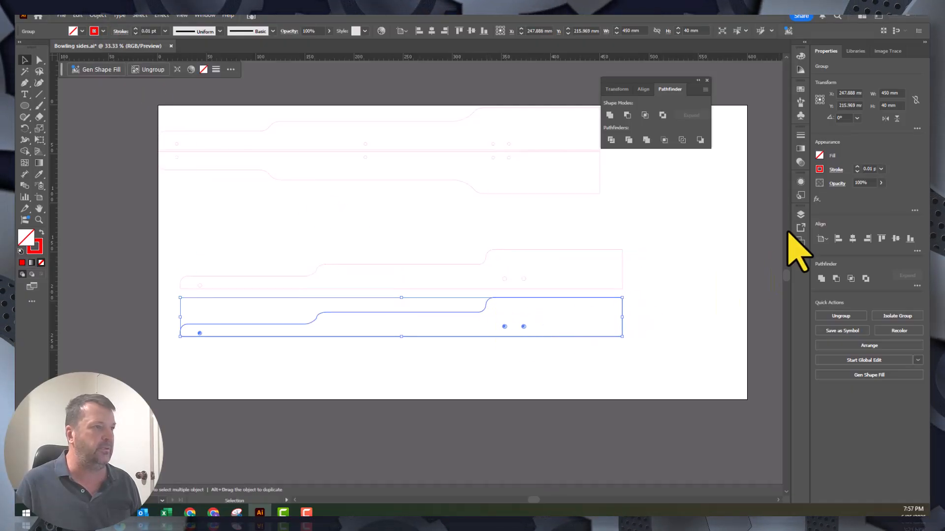
- Flip the copied panel vertically and move it up close beneath the original, to about Y 211.8 mm
click(897, 118)
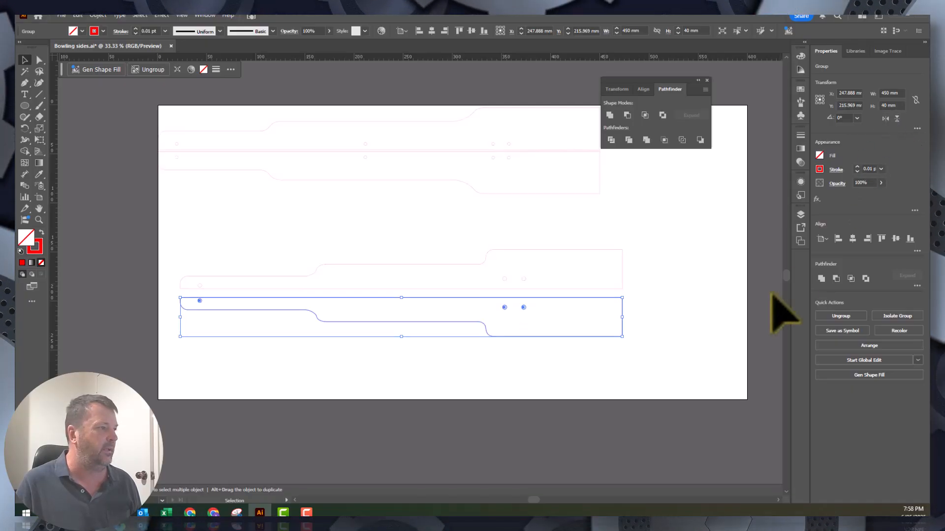
click(681, 295)
drag(463, 297, 461, 292)
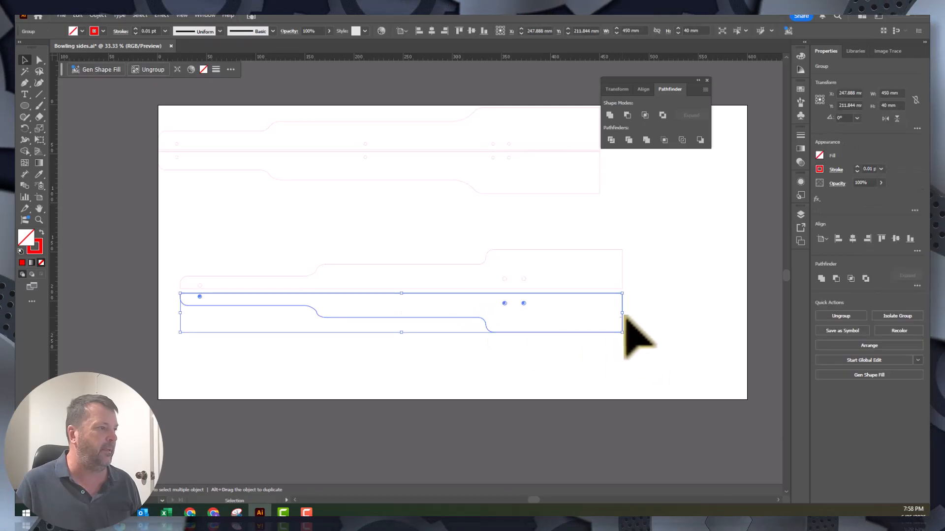
click(693, 323)
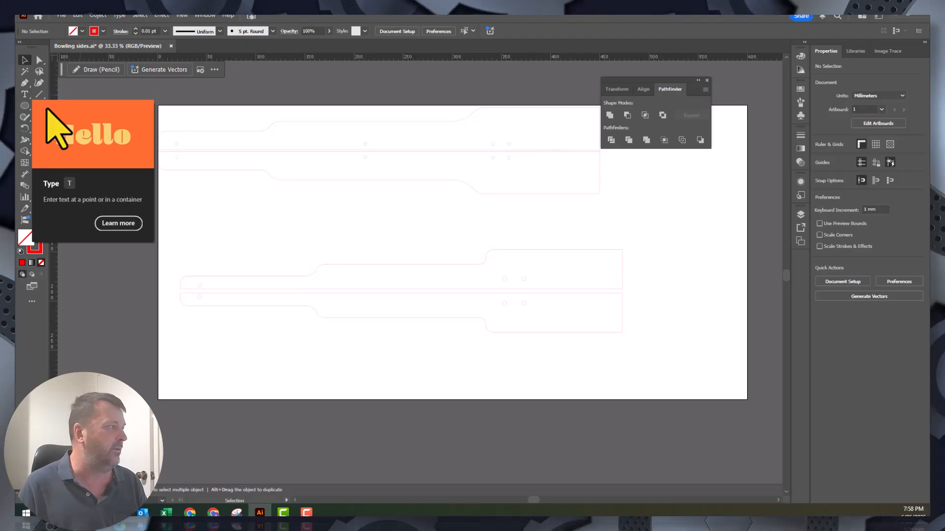
- Add a text box about 136 by 14 mm in the upper copy's middle section reading "Pinheads" at 38 pt
click(24, 95)
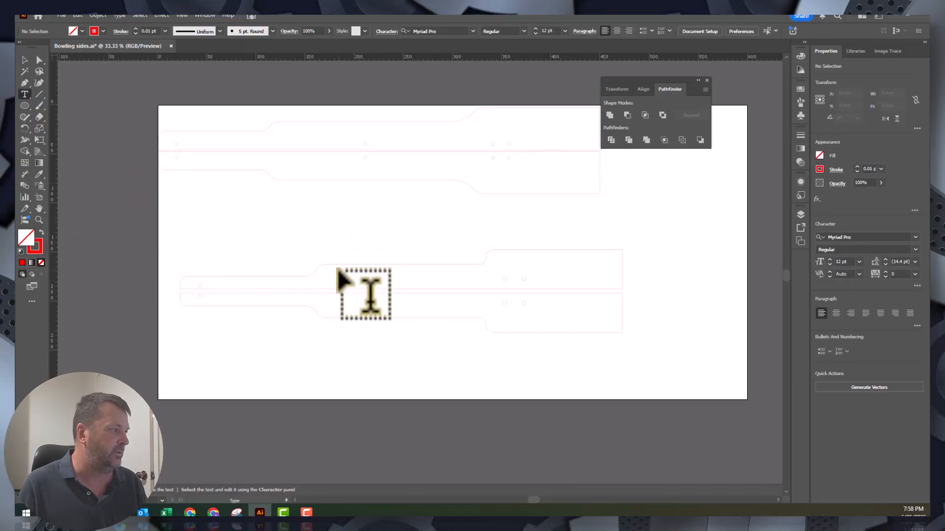
drag(338, 270, 472, 284)
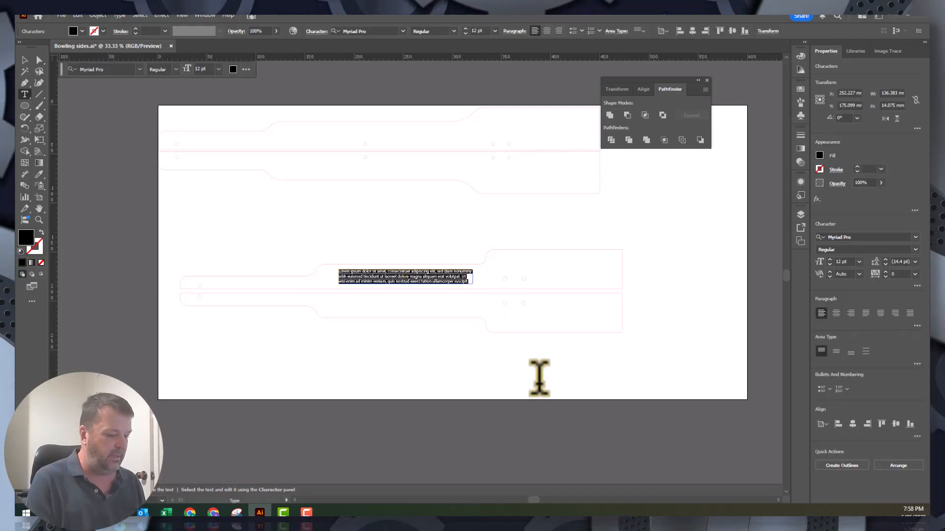
key(BackSpace)
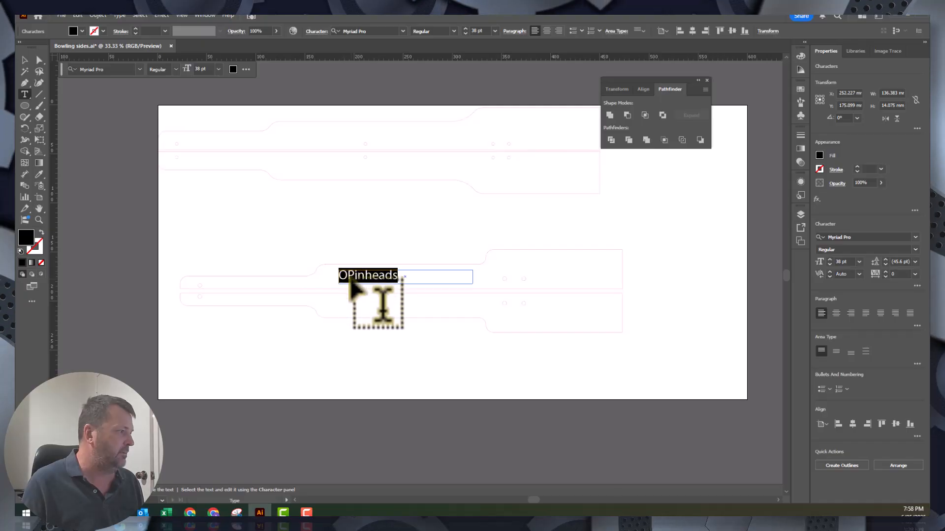
click(351, 271)
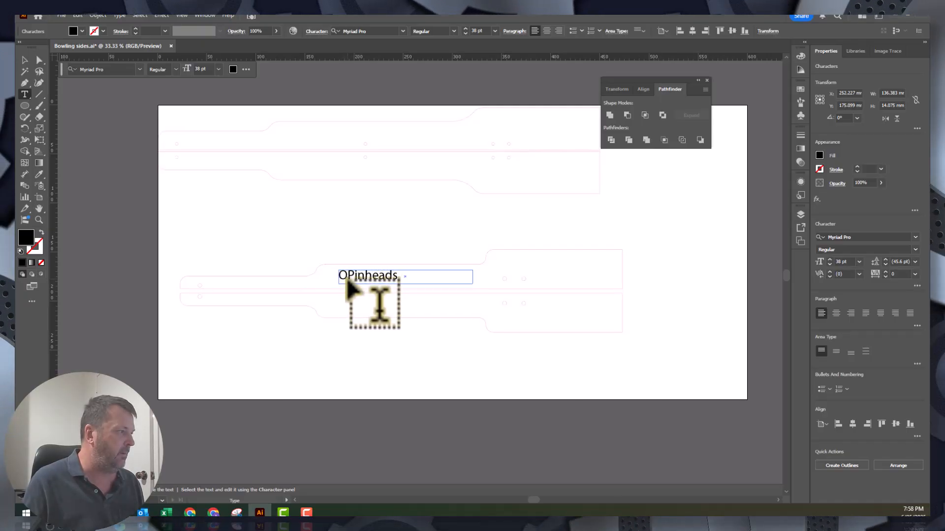
double_click(348, 277)
click(347, 279)
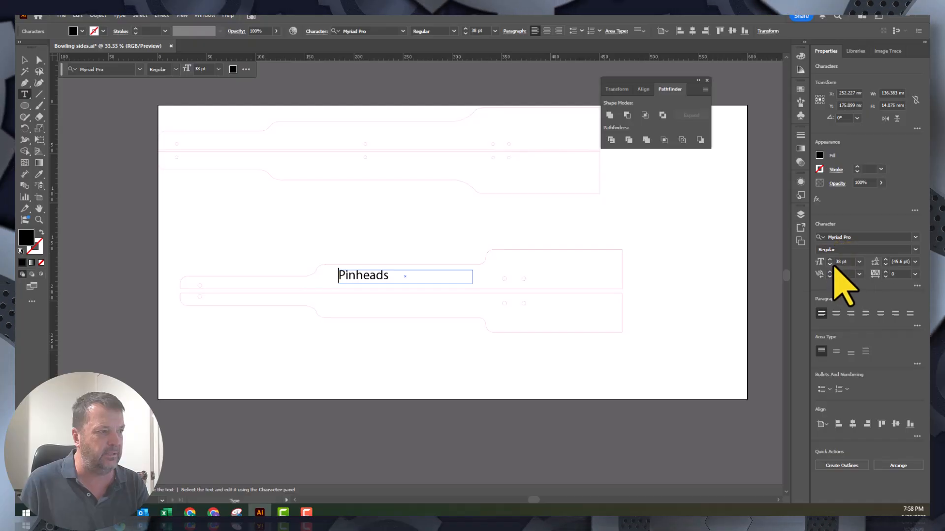
- Format the "Pinheads" text as centred Bangers Regular at 43 pt
drag(390, 275, 341, 280)
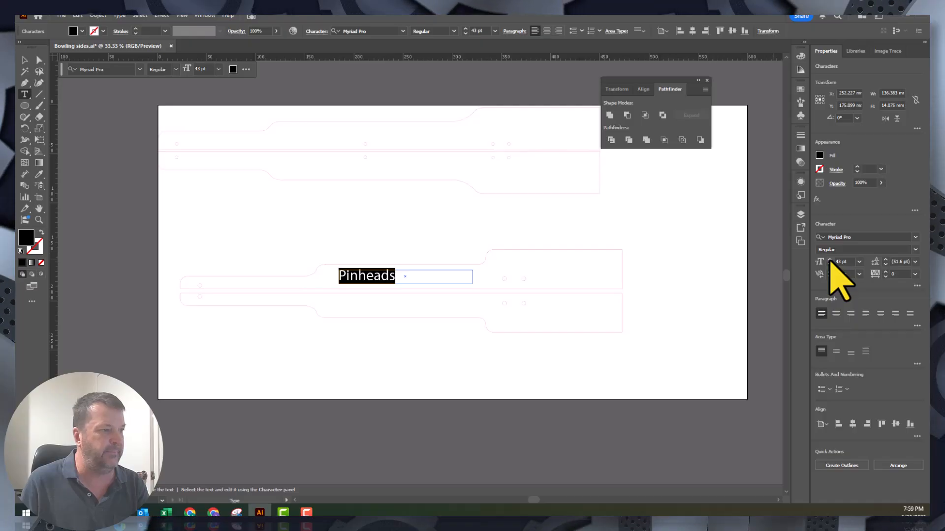
click(835, 313)
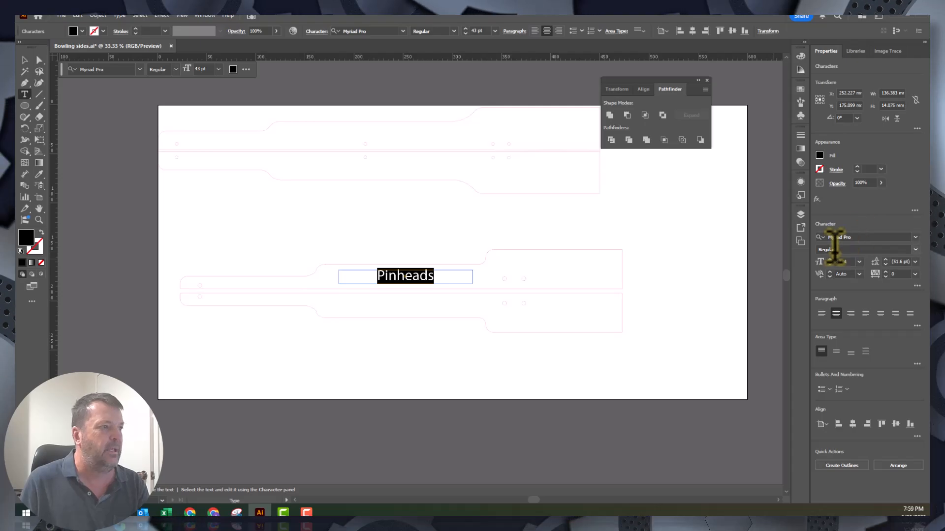
click(915, 238)
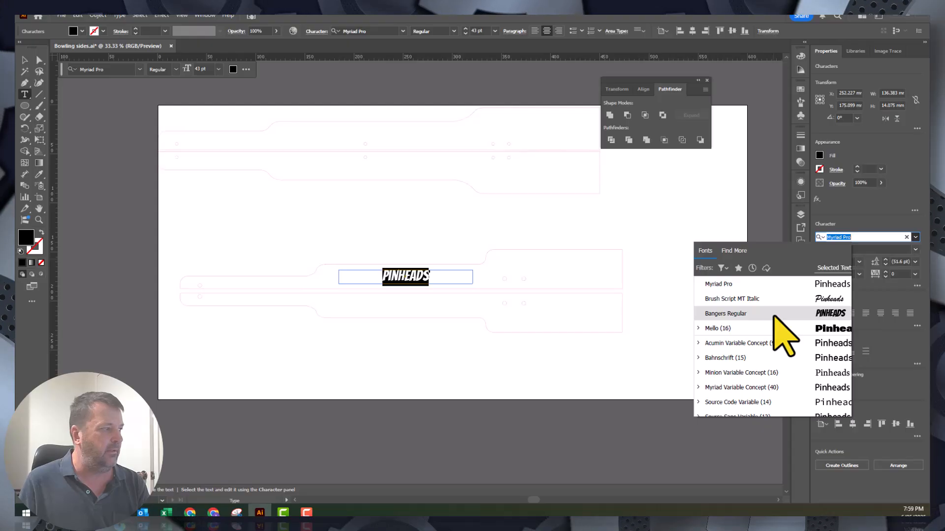
click(775, 314)
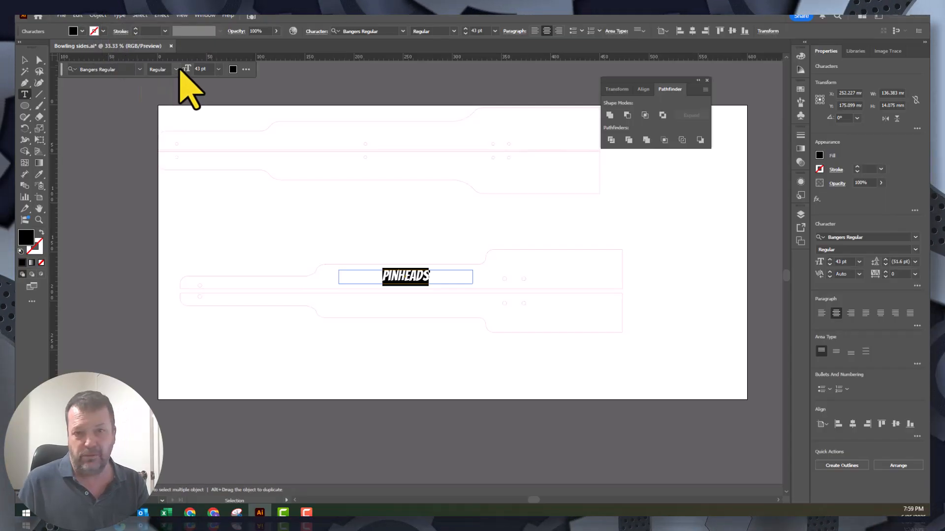
- Convert the "Pinheads" text object to outlines
click(99, 16)
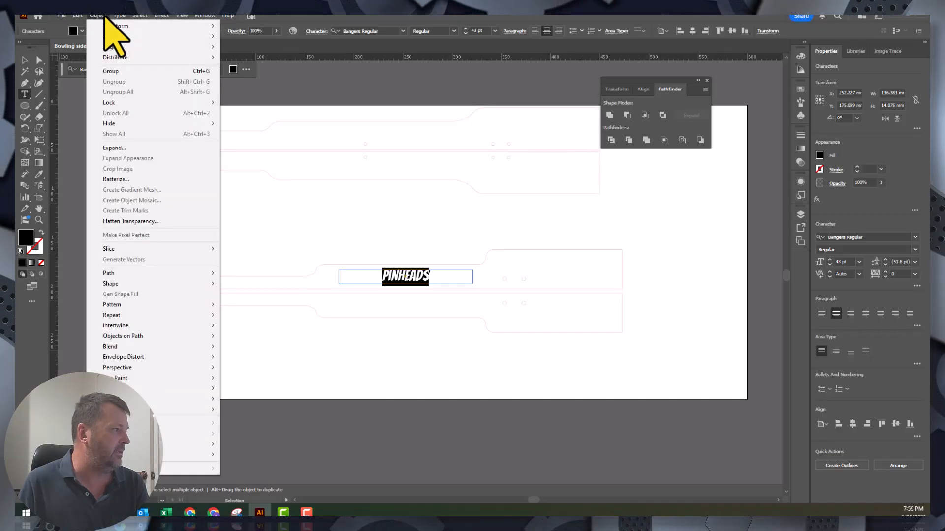
mouse_move(121, 17)
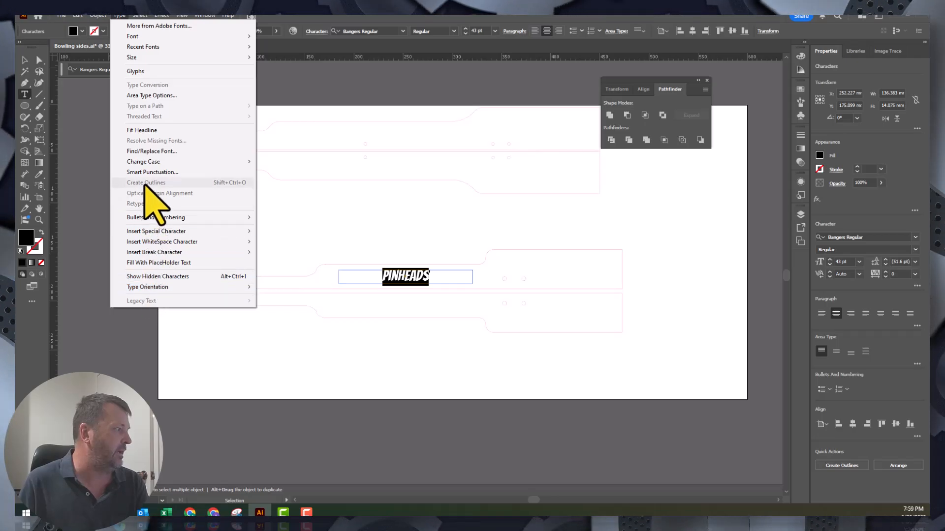
click(314, 338)
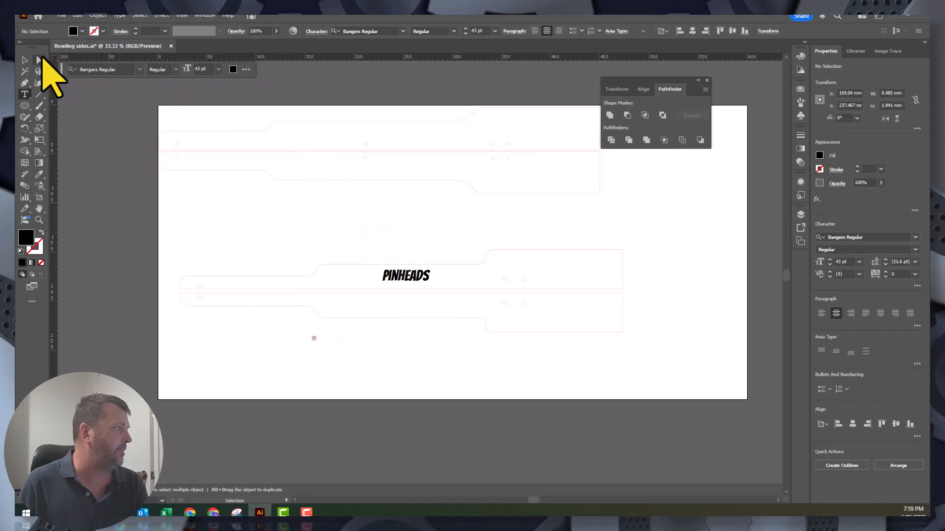
click(26, 60)
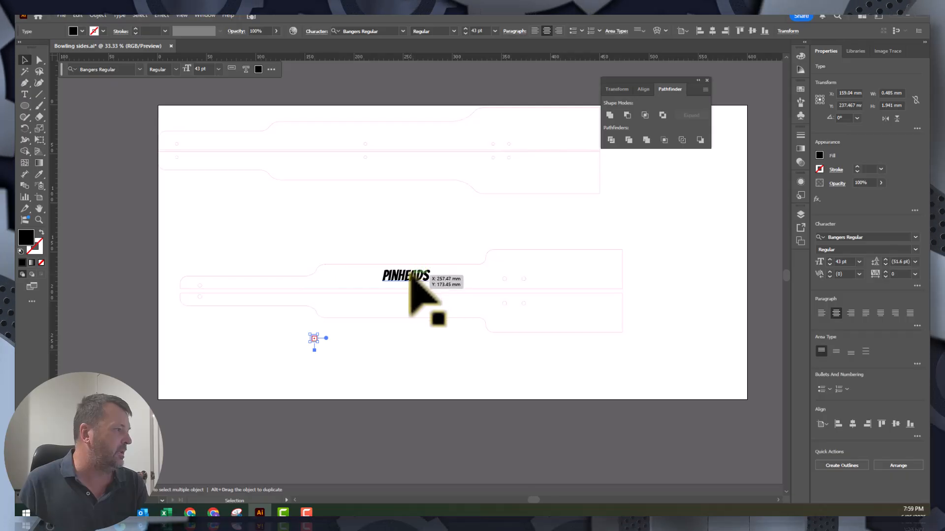
click(120, 15)
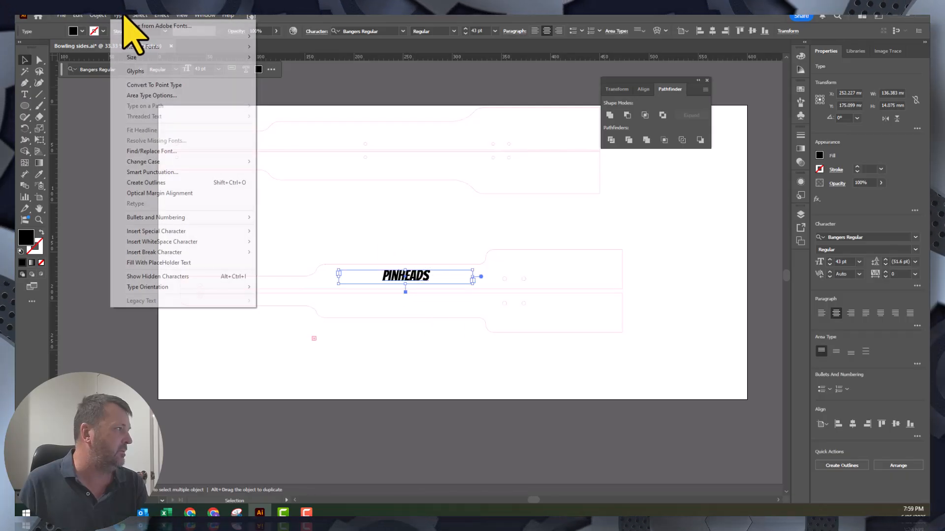
click(135, 184)
click(335, 219)
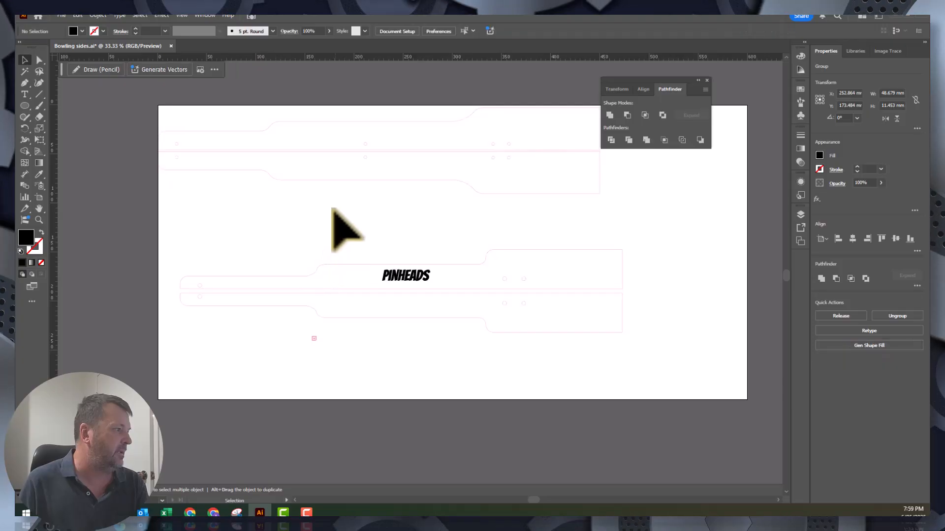
- Delete the stray text object below the panels and move the outlined lettering slightly down and to the left within its panel section
click(314, 339)
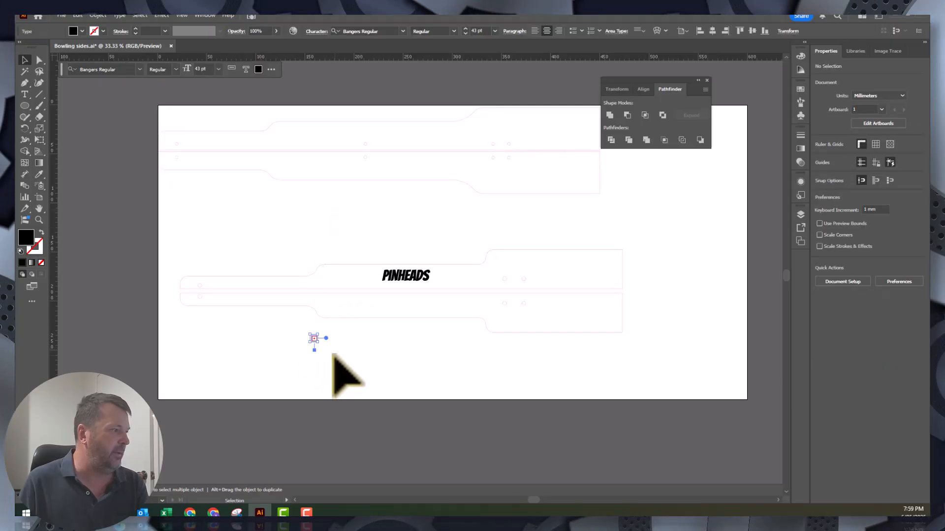
click(416, 277)
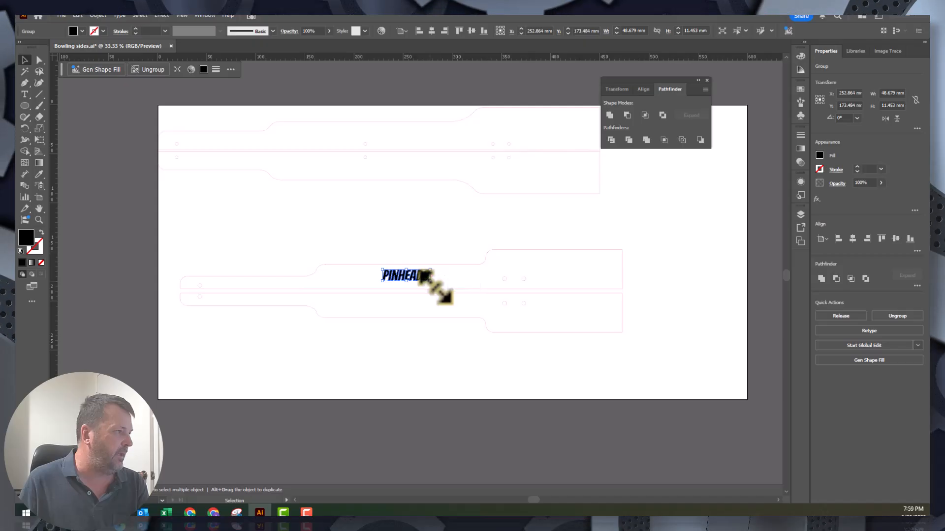
drag(421, 275, 391, 281)
click(363, 269)
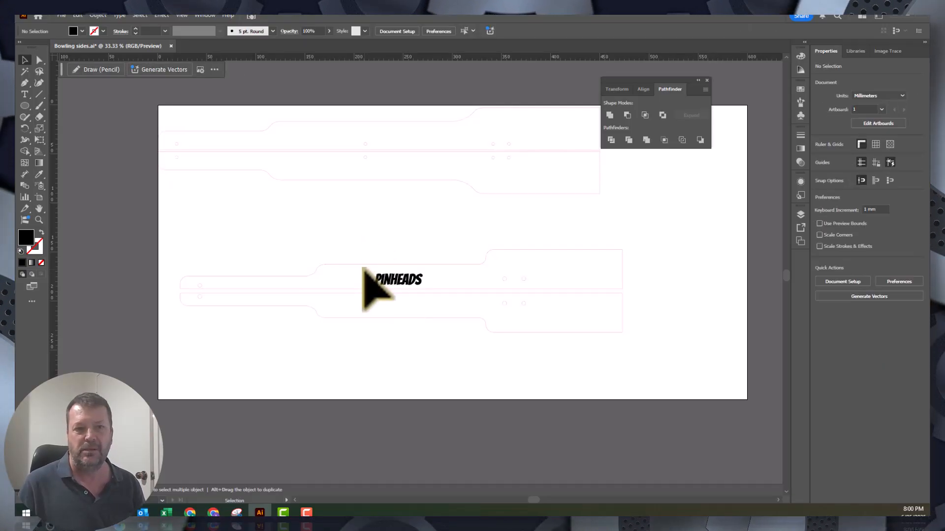
- Move the floating Pathfinder panel clear of the original pair of side panels
click(120, 15)
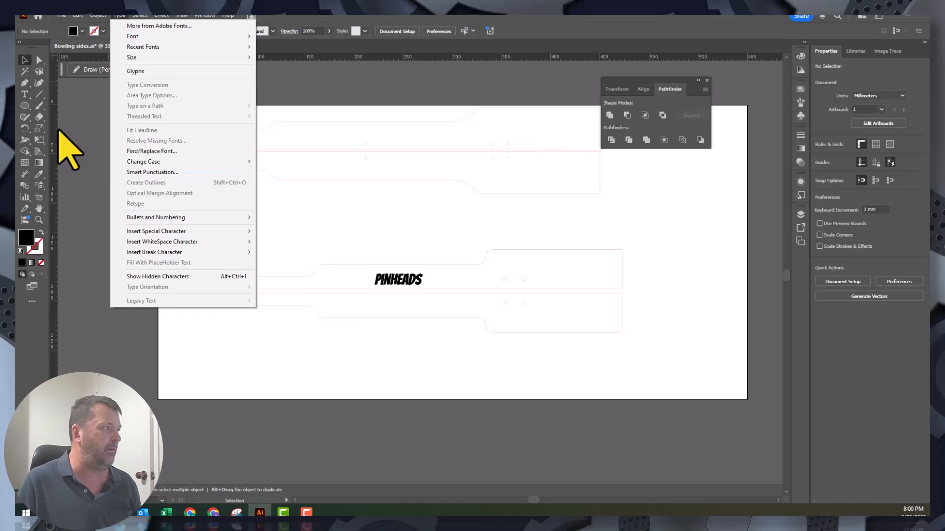
click(407, 215)
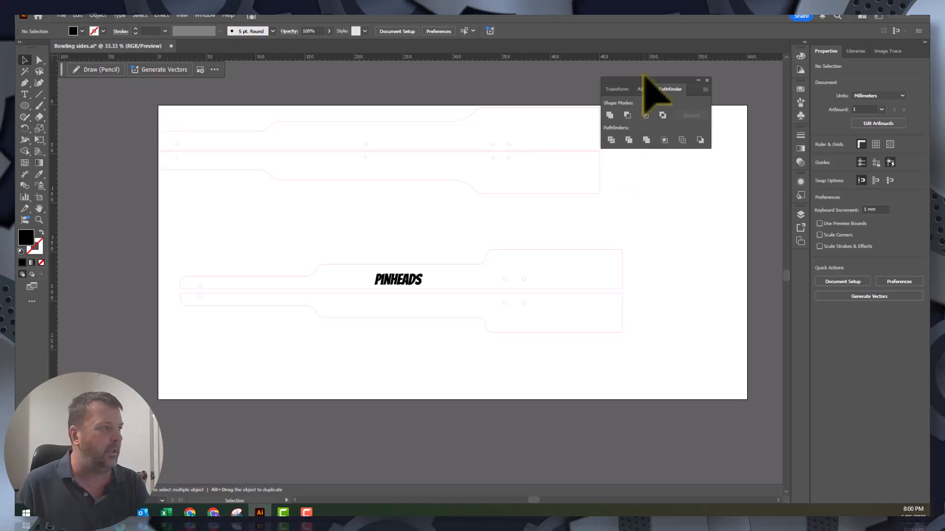
drag(641, 79, 707, 65)
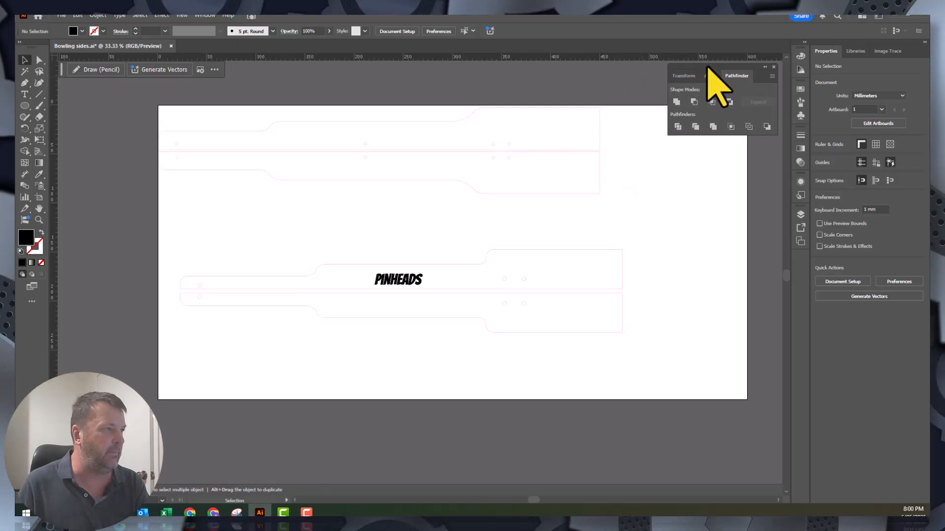